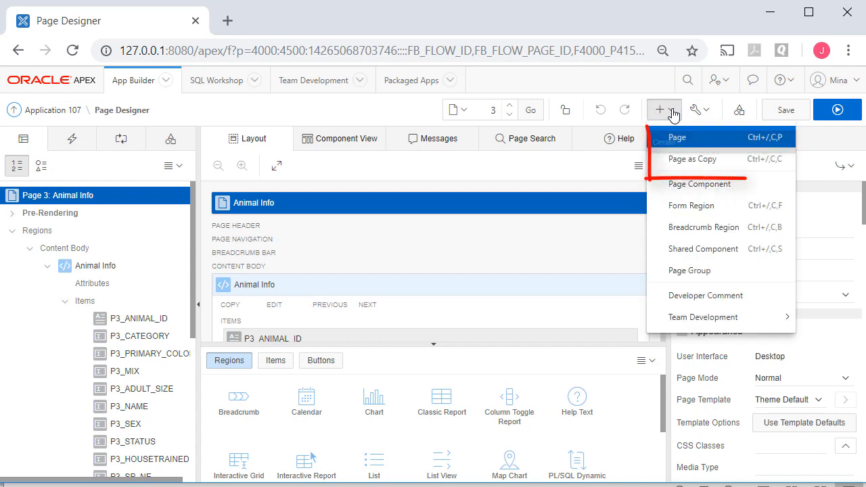
Step: Start a copy of page 3, Animal Info, within this application as page 4 named "Animal Info LOVs"
left_click(693, 161)
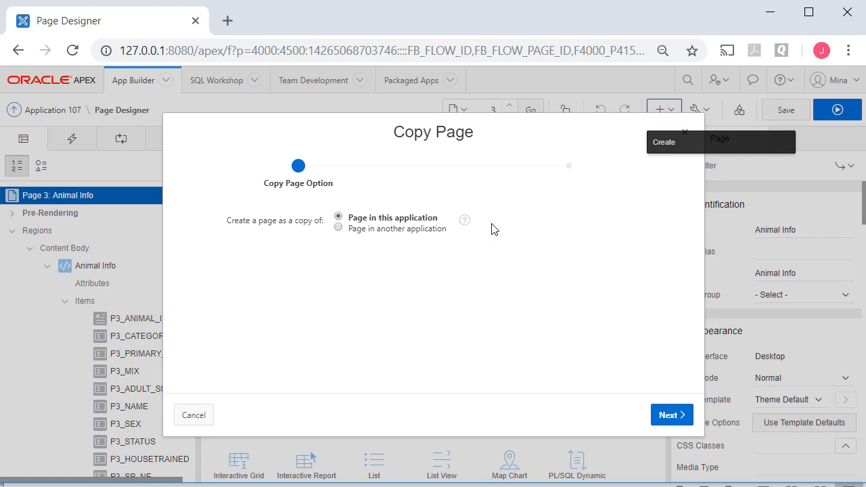
left_click(668, 416)
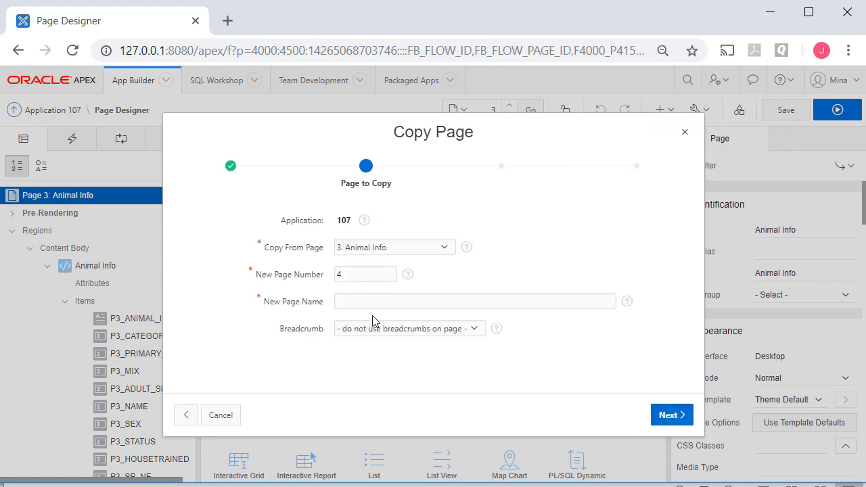
left_click(372, 301)
type("Animal In")
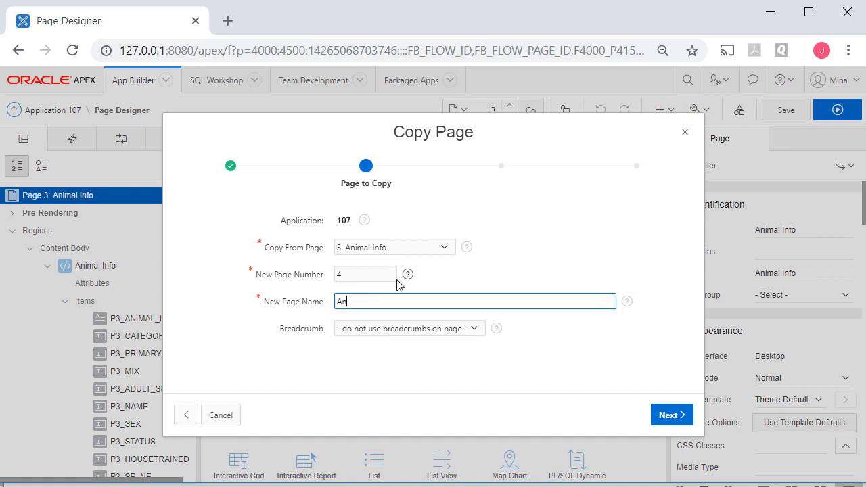
type("fo LOVs")
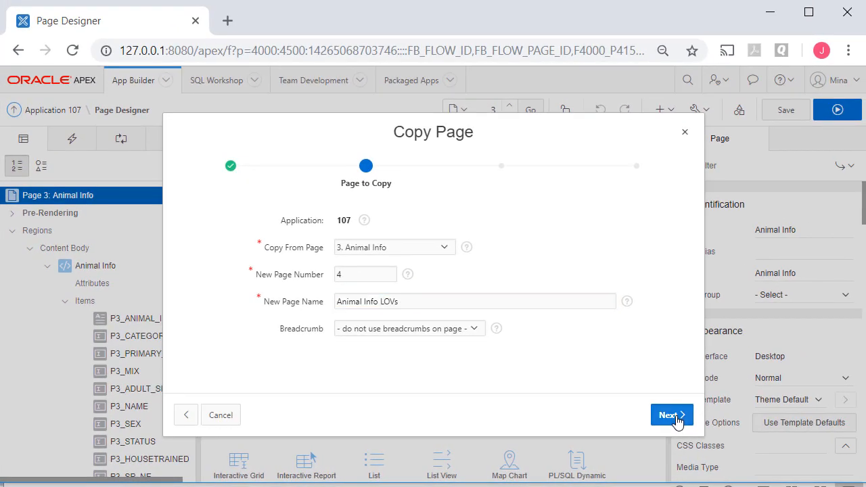
left_click(823, 405)
Step: Create a new navigation menu entry for the copied page with Home as its parent entry
left_click(433, 229)
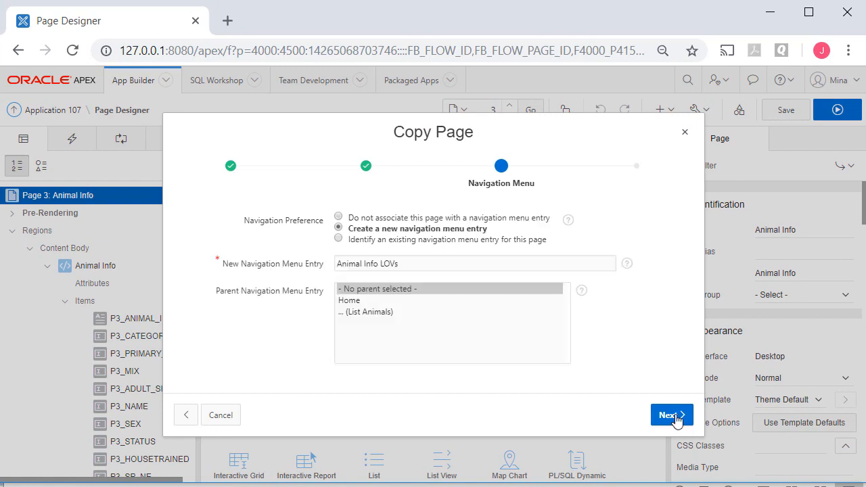
left_click(351, 302)
left_click(682, 415)
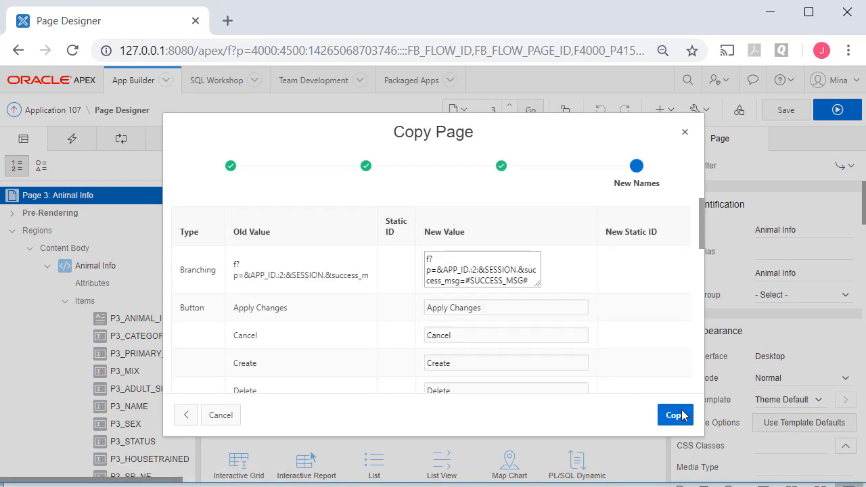
Step: Review the new component names, keep their defaults, complete the page copy and run the new page
scroll(538, 240, "down", 3)
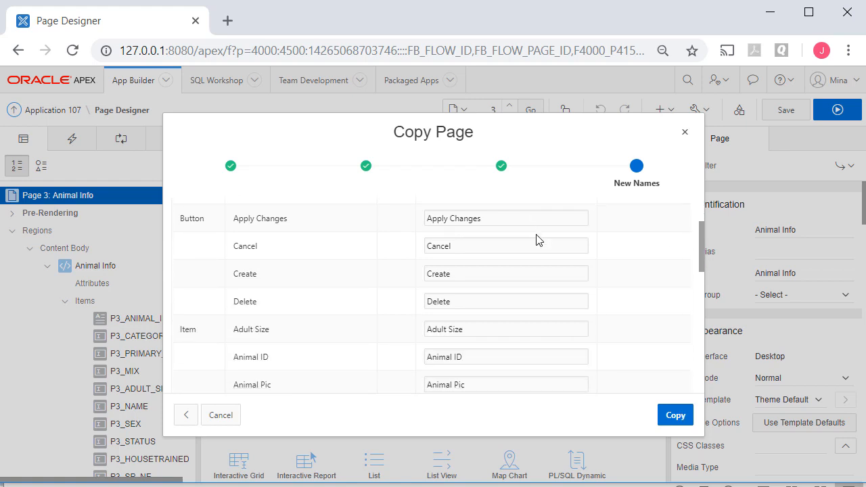
scroll(538, 240, "up", 3)
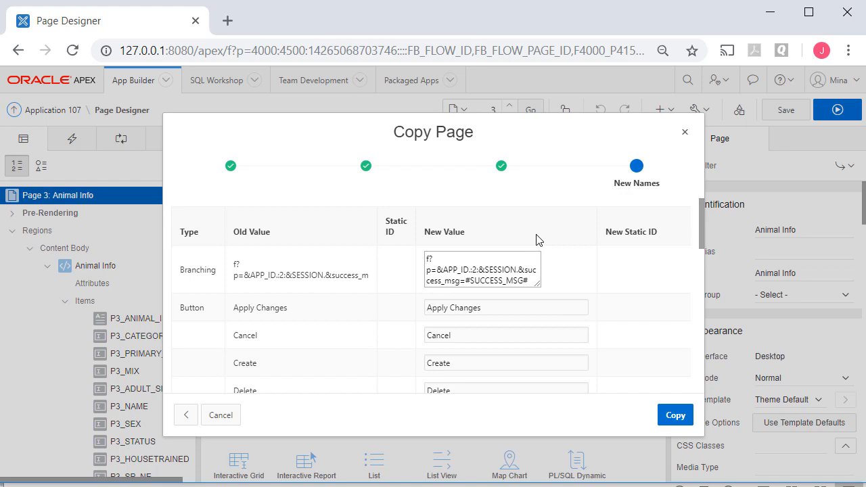
scroll(538, 240, "down", 10)
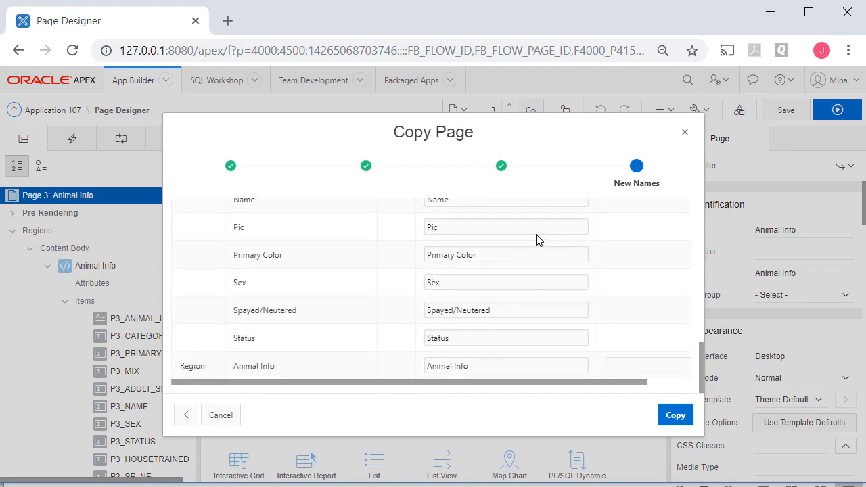
left_click(676, 420)
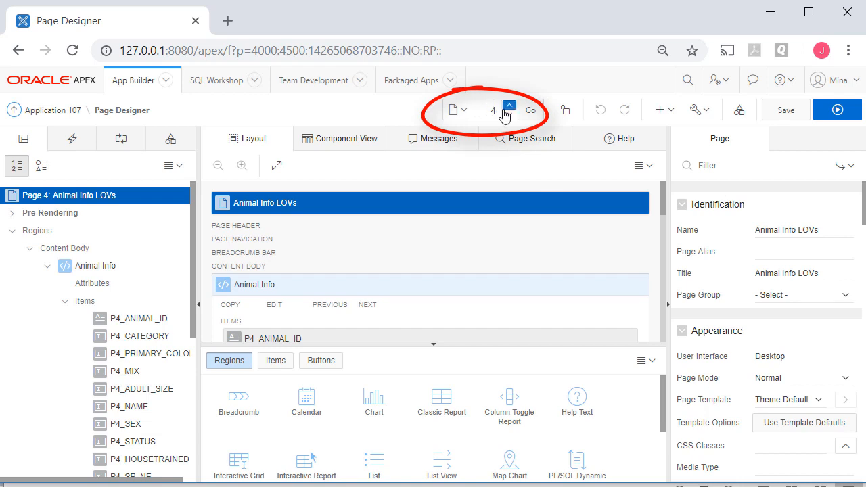
left_click(840, 110)
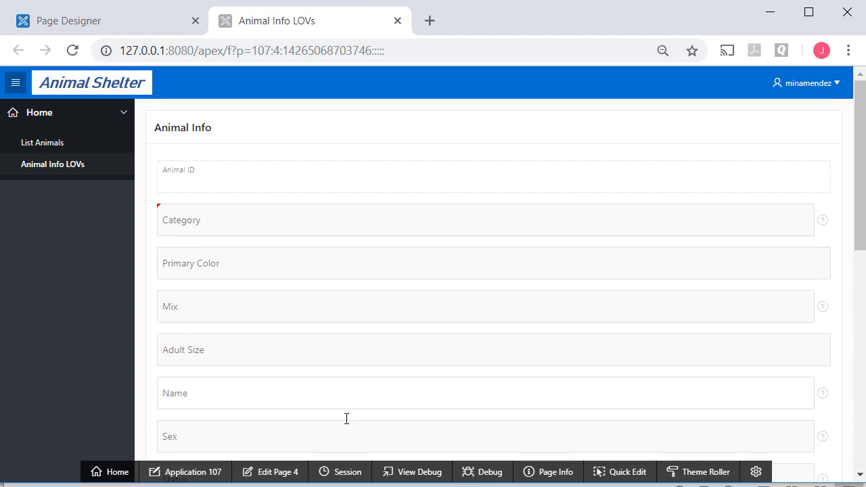
Step: Switch to Oracle SQL Developer and open the ANIMALS table definition under the XE - animal_shelter connection
left_click(297, 472)
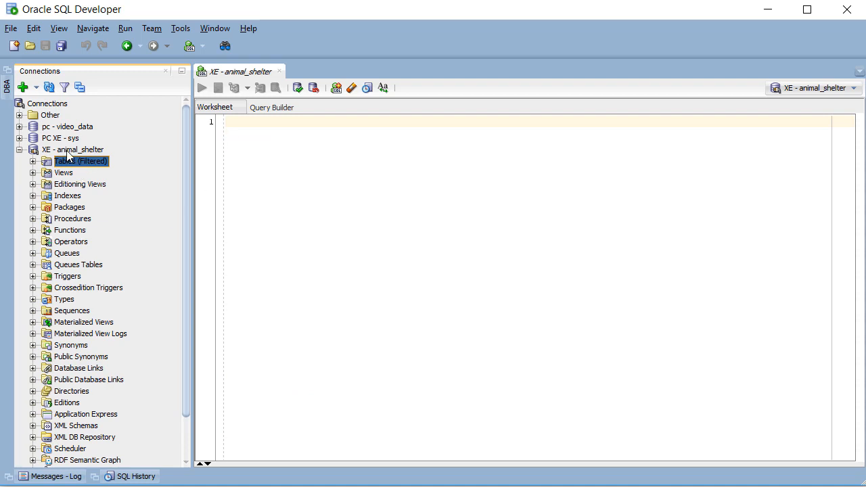
left_click(33, 161)
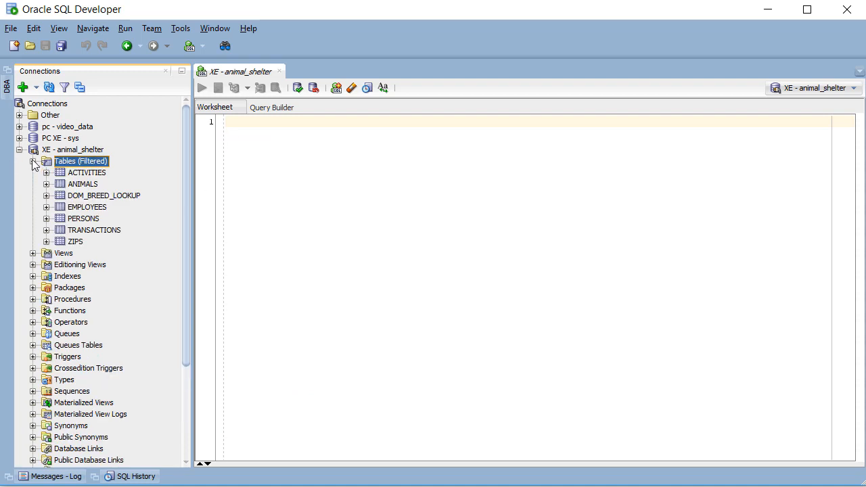
left_click(87, 184)
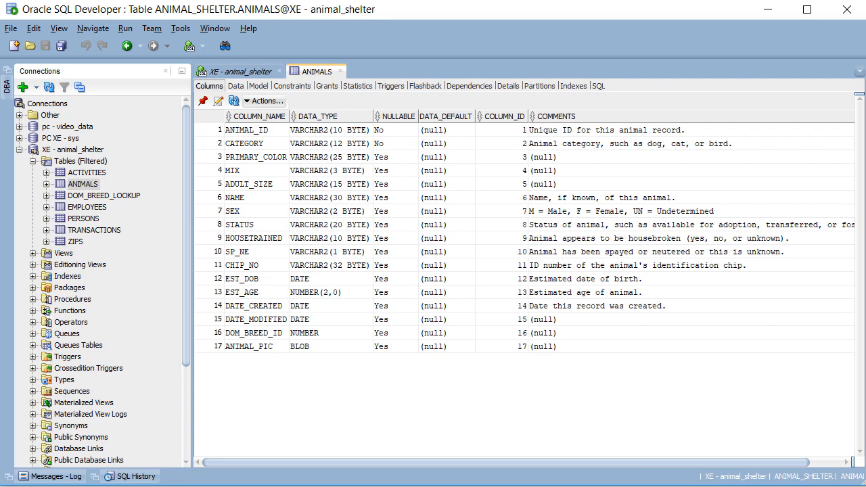
Step: Switch to the Word document to review the listed fields beside the ANIMALS table diagram, then return to SQL Developer
key("alt+Tab")
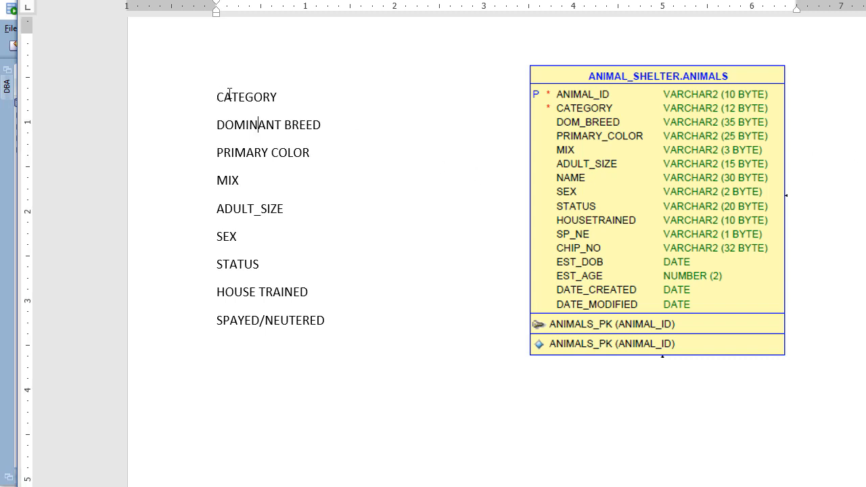
left_click_drag(230, 95, 285, 91)
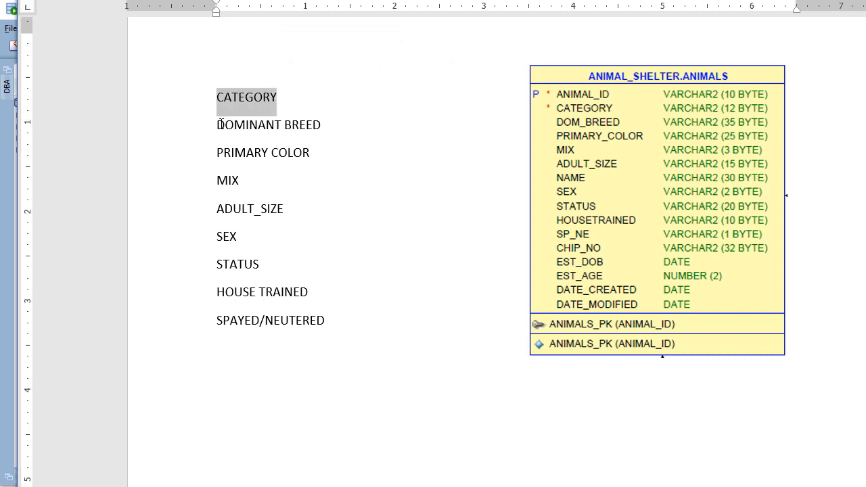
left_click_drag(216, 125, 333, 125)
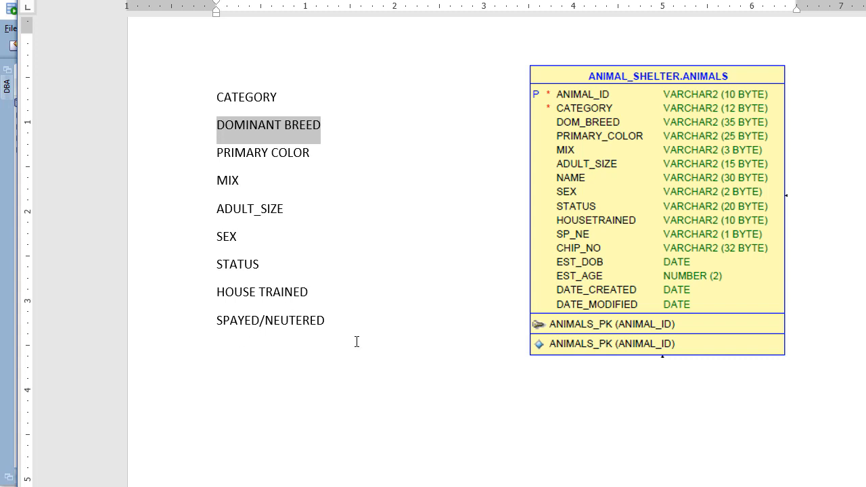
left_click(351, 150)
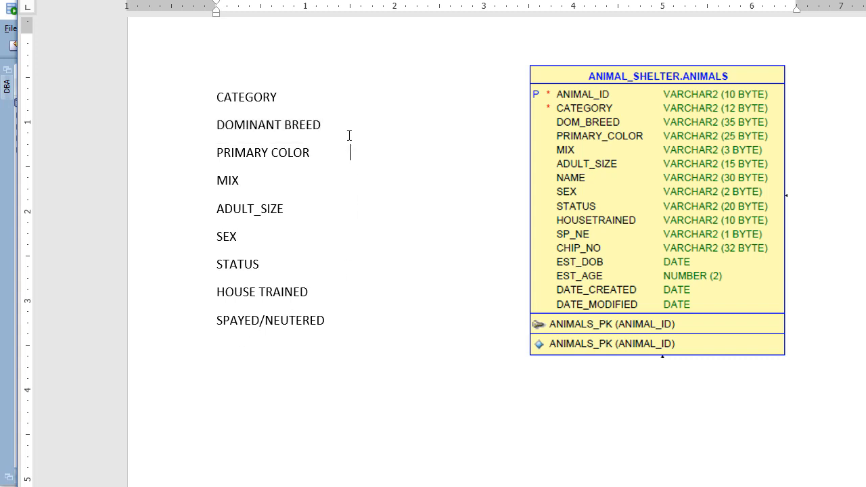
left_click(5, 321)
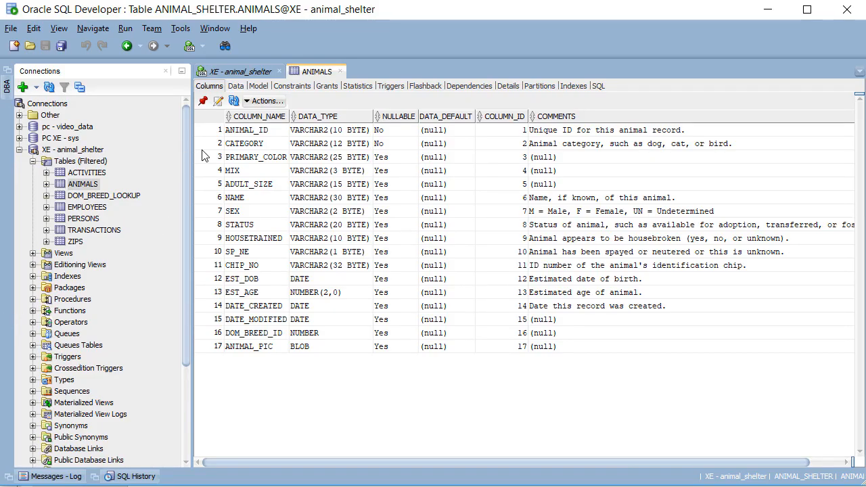
Step: Examine the data rows of the ANIMALS table for columns with repeating values
left_click(236, 86)
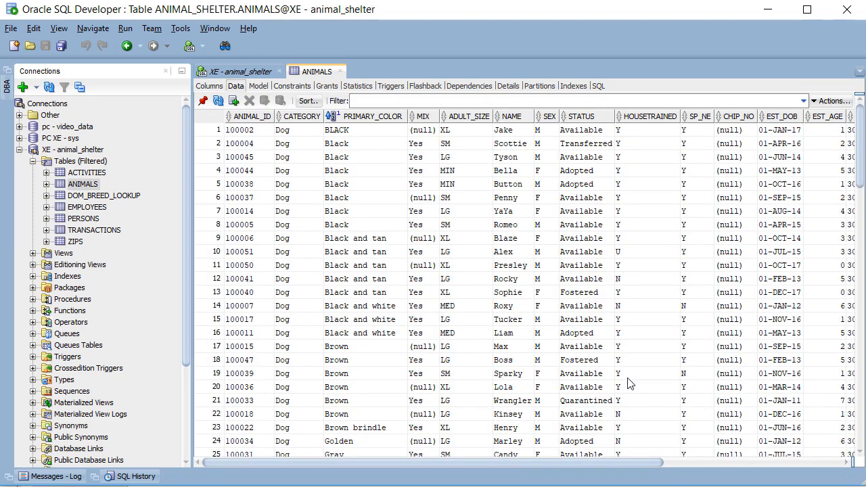
scroll(531, 264, "down", 9)
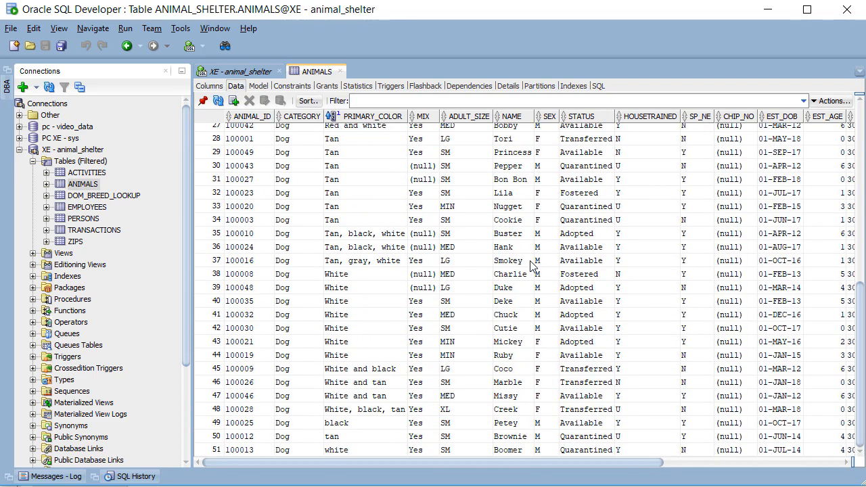
scroll(532, 264, "up", 9)
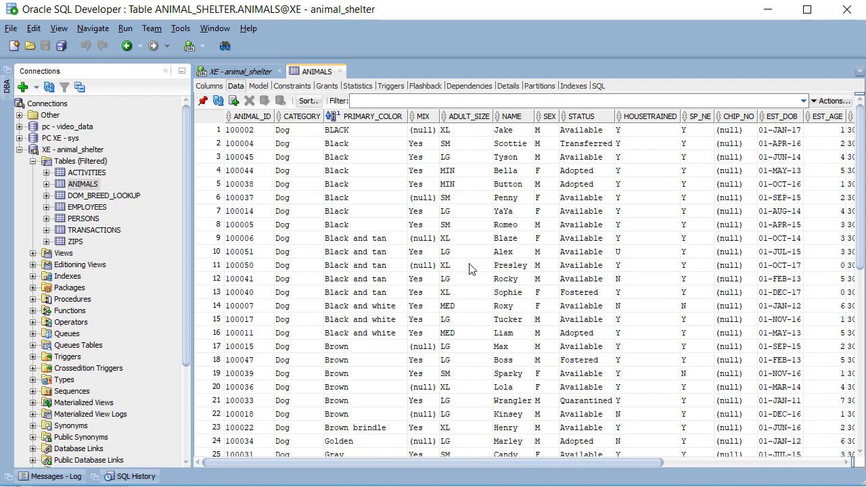
Step: Write and run the query "select distinct category from animals;" in the XE - animal_shelter worksheet
left_click(250, 75)
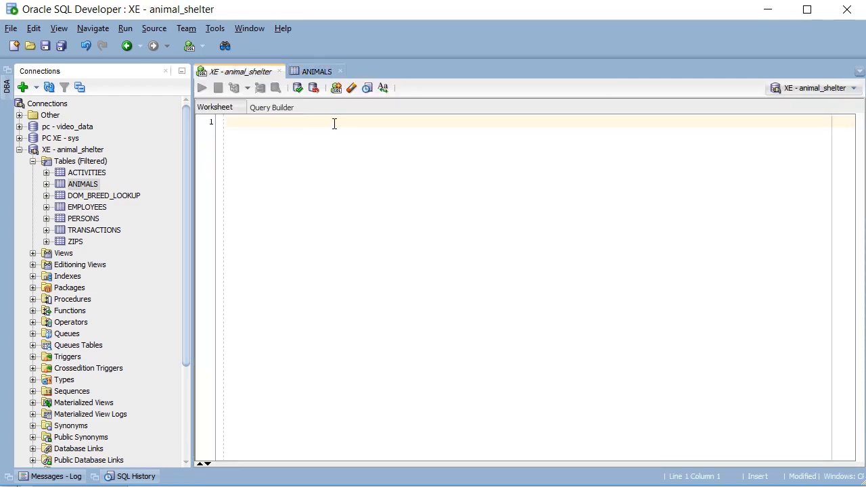
type("sel")
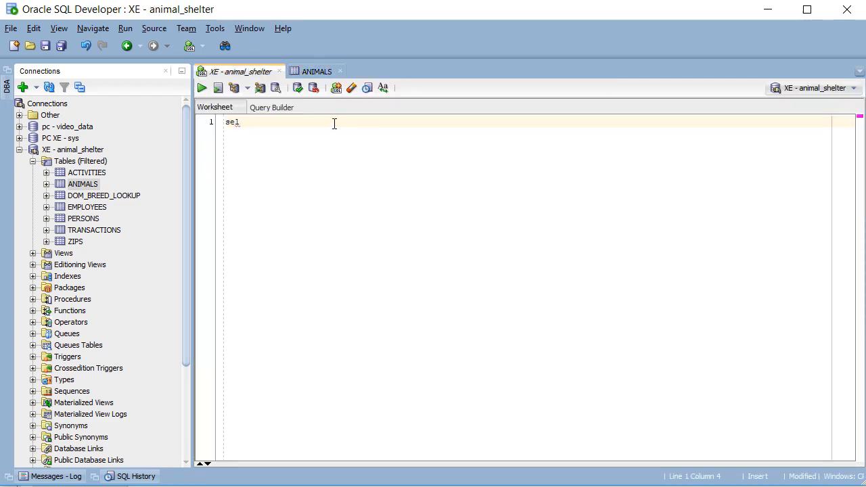
type("ect ")
type("distinct")
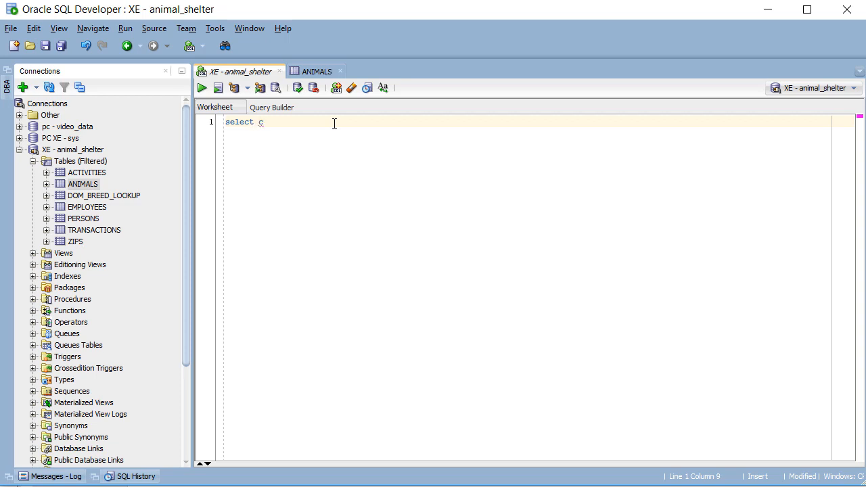
type(" category")
key("Return")
type("from animals;")
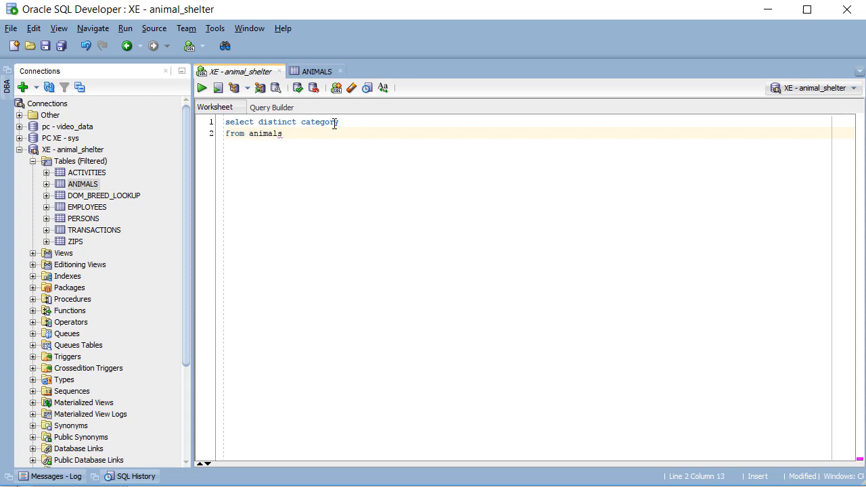
left_click(201, 90)
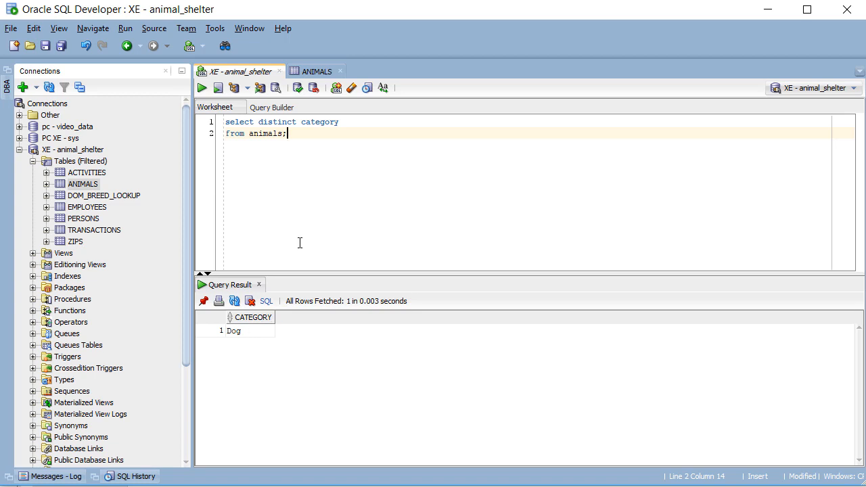
Step: Compare the category query result with the ANIMALS table's data and the CATEGORY column comment
left_click(317, 72)
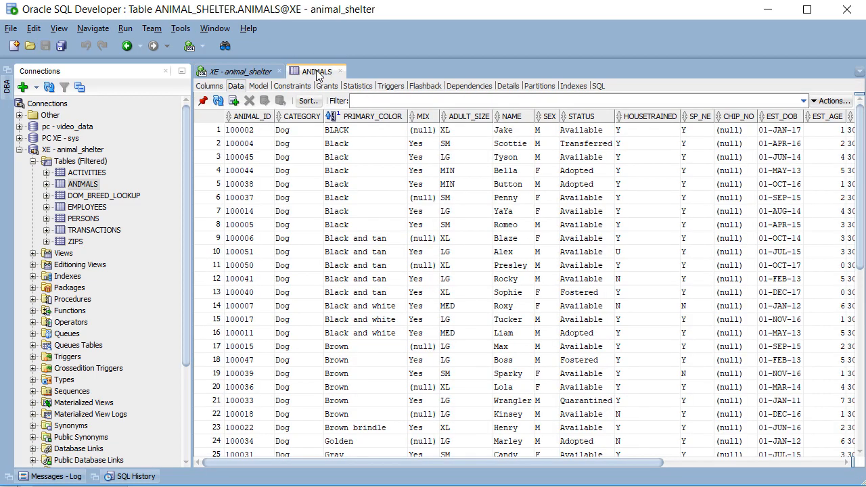
left_click(208, 86)
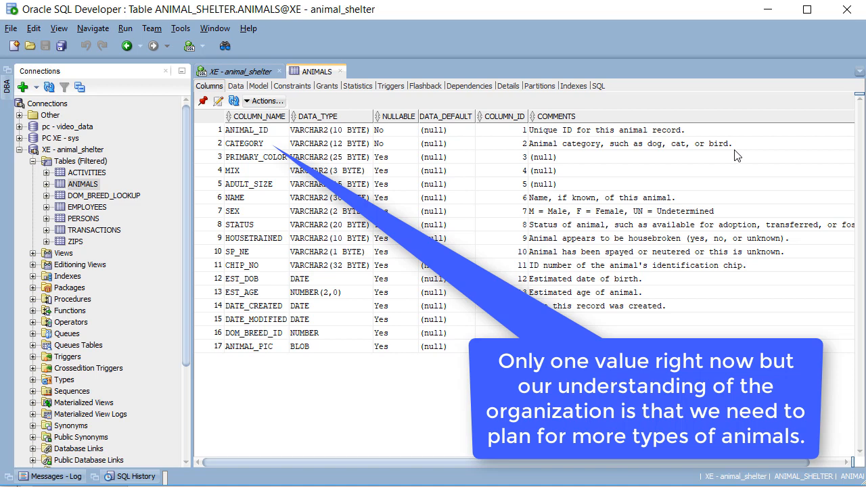
left_click(239, 73)
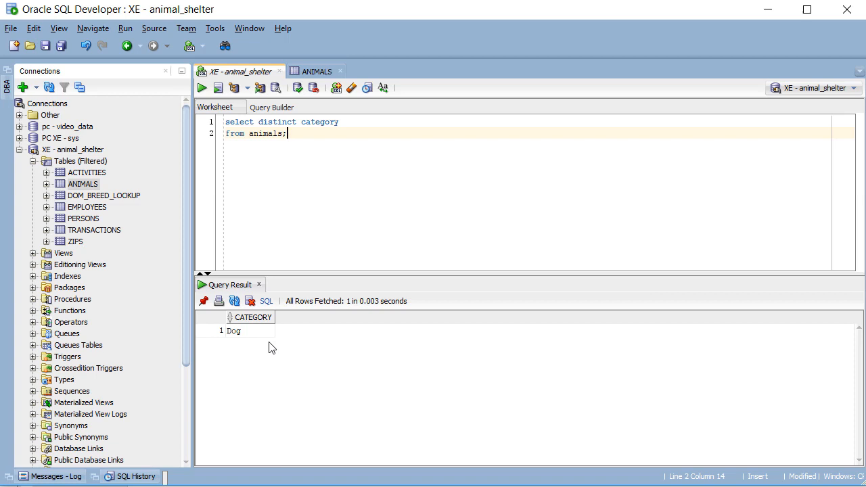
left_click(317, 71)
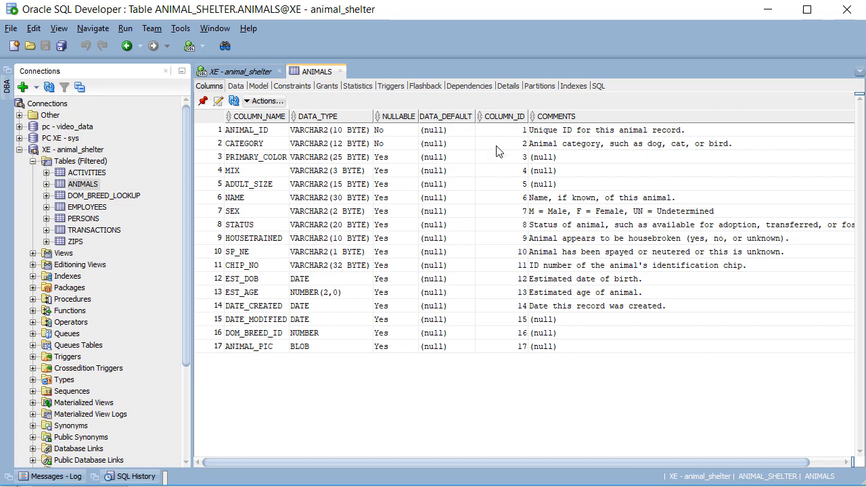
Step: Replace category with primary_color in the worksheet's distinct query on animals and run it
left_click(241, 72)
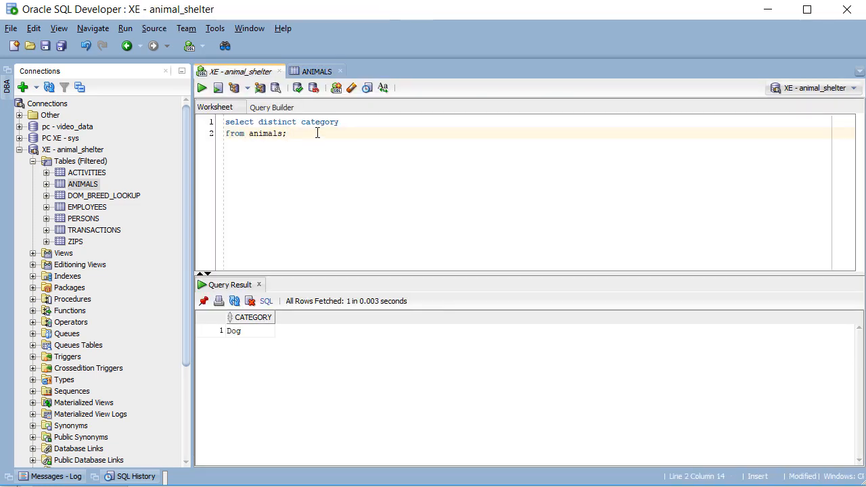
left_click_drag(302, 123, 352, 122)
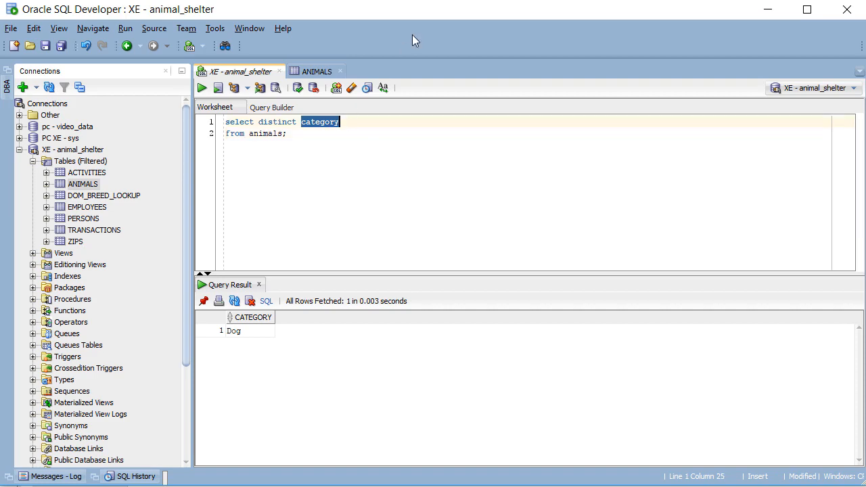
type("primary_color")
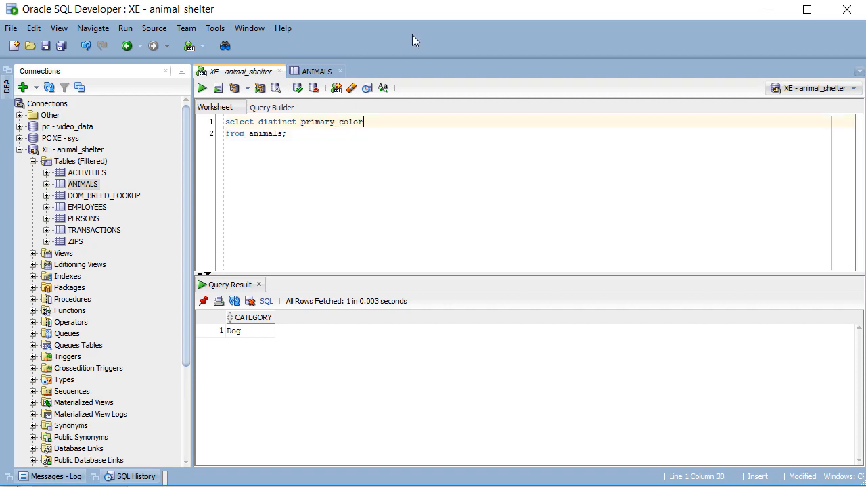
key("ctrl+Return")
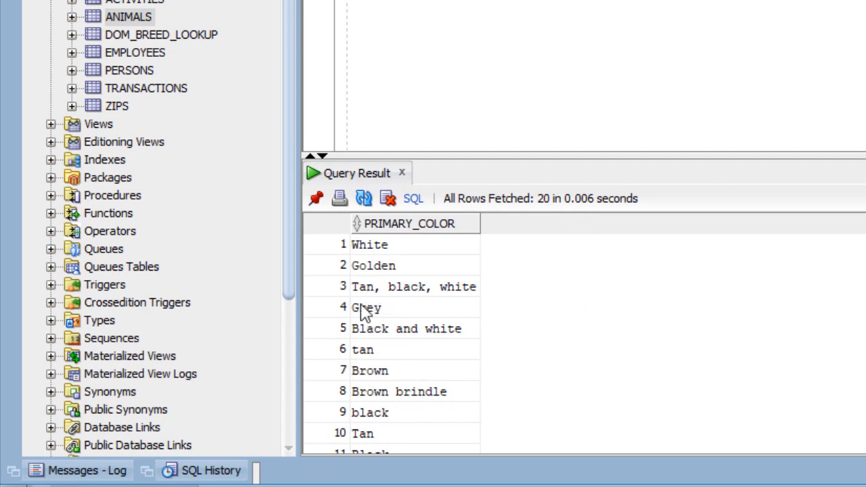
Step: Review the primary_color results, switch to the Word column list and strike through PRIMARY COLOR
scroll(366, 313, "down", 1)
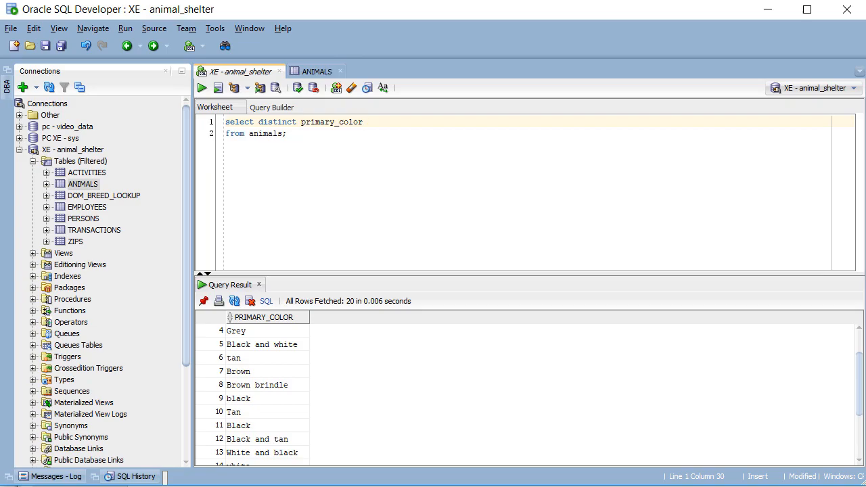
key("alt+Tab")
left_click_drag(218, 153, 317, 151)
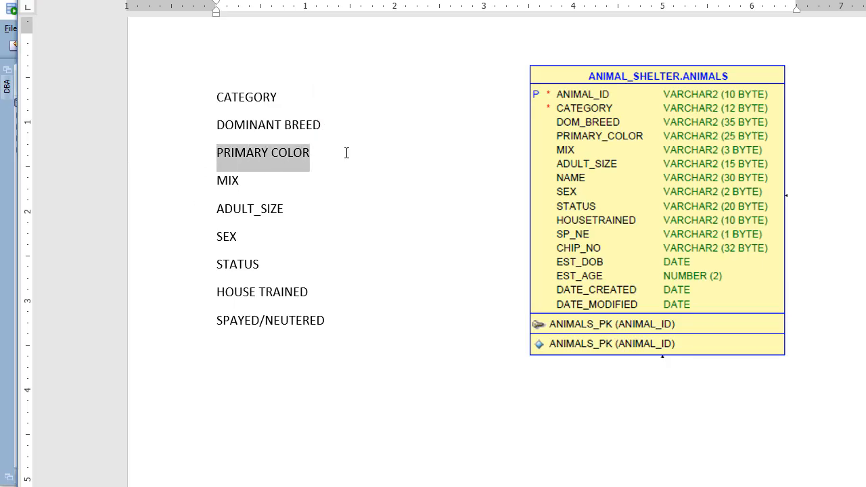
left_click(386, 202)
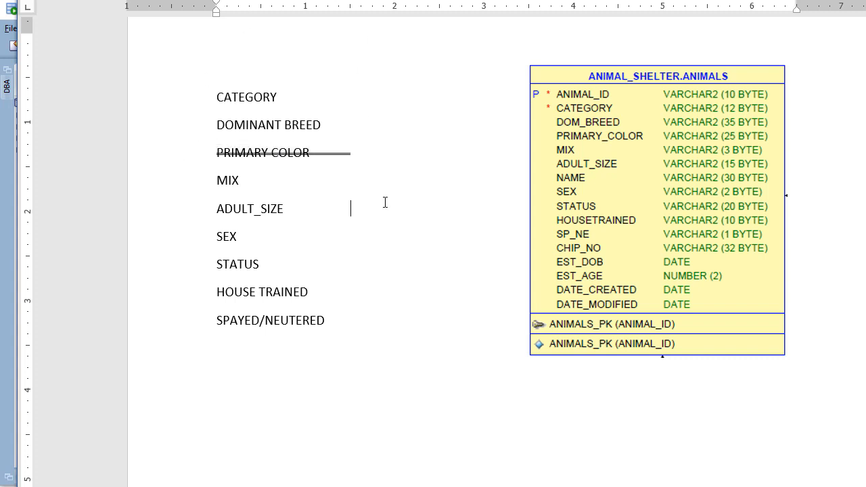
Step: Return to SQL Developer, run the distinct query on animals for mix and check the MIX column's comment in the ANIMALS table
left_click(6, 255)
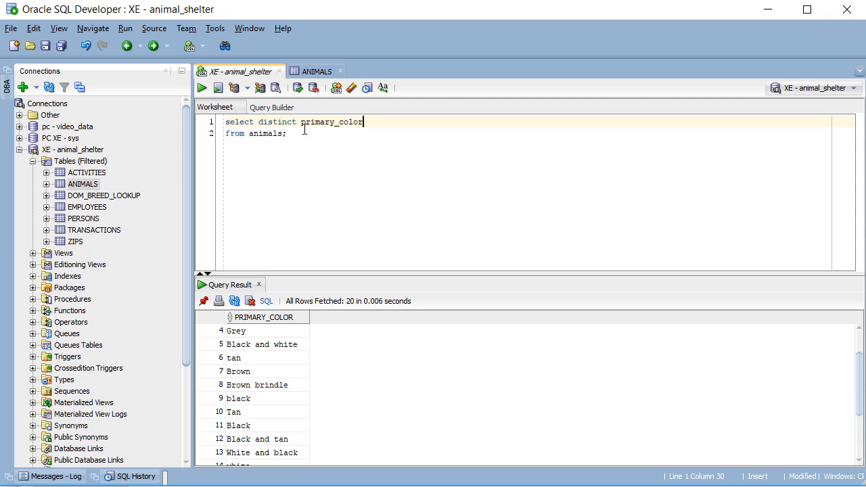
left_click_drag(305, 129, 350, 121)
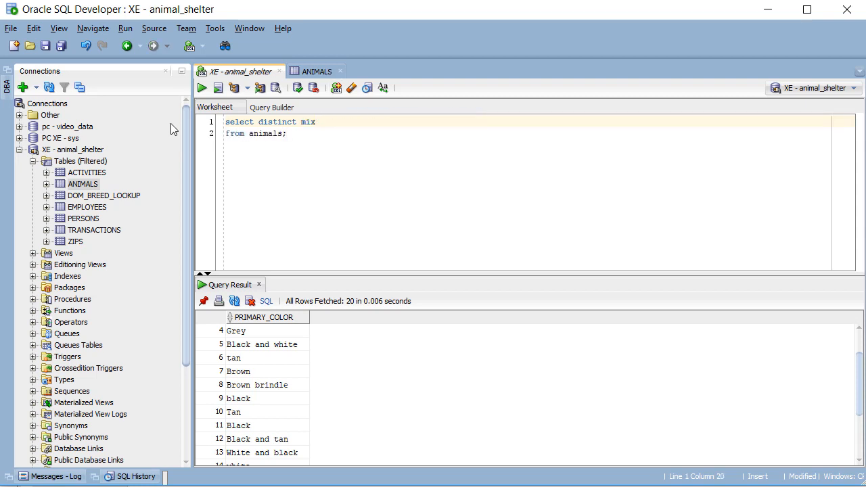
left_click(201, 89)
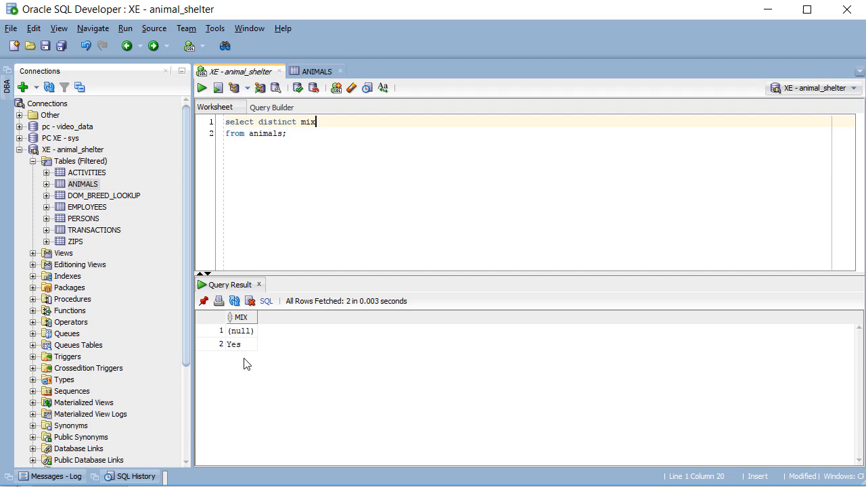
left_click(321, 71)
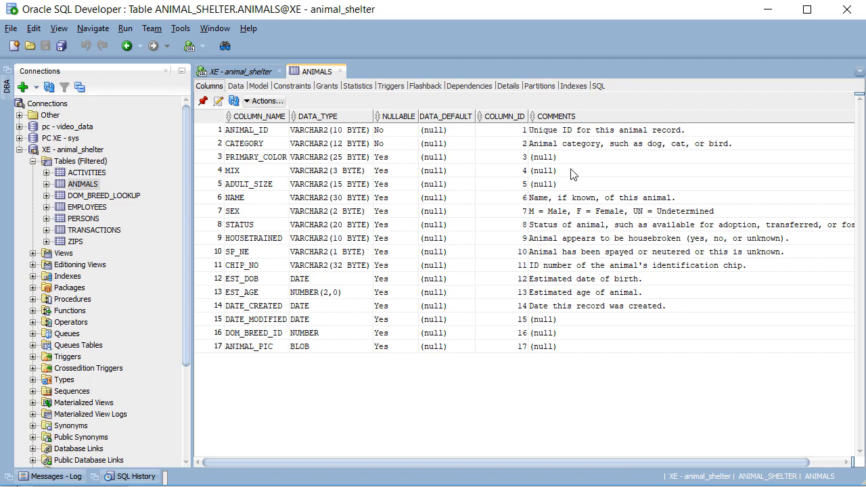
left_click(261, 73)
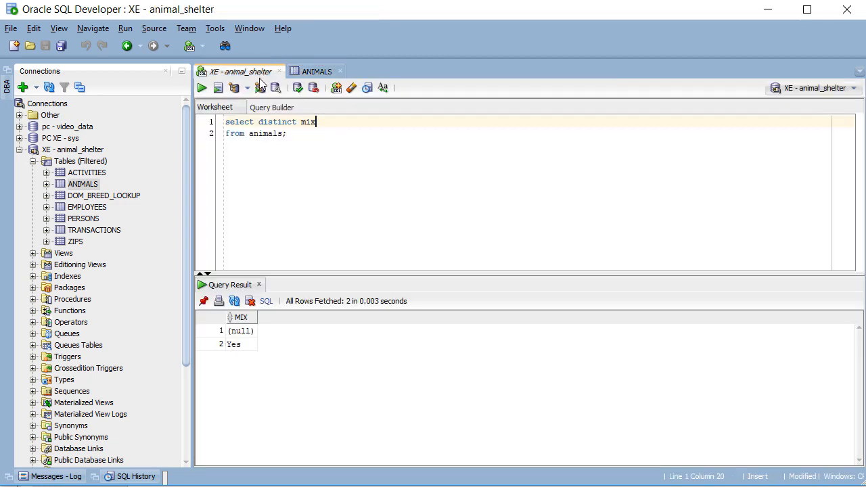
Step: Replace mix with adult_size in the distinct query on animals and run it
left_click_drag(301, 123, 327, 124)
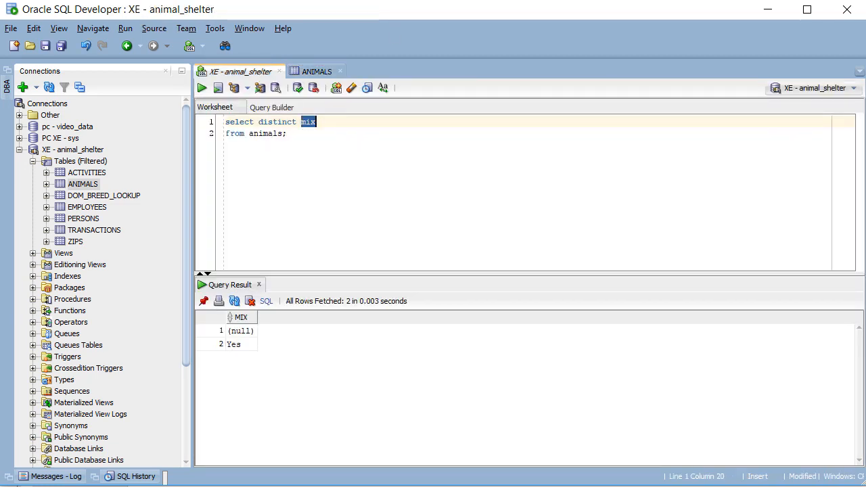
type("adult_size")
left_click(202, 88)
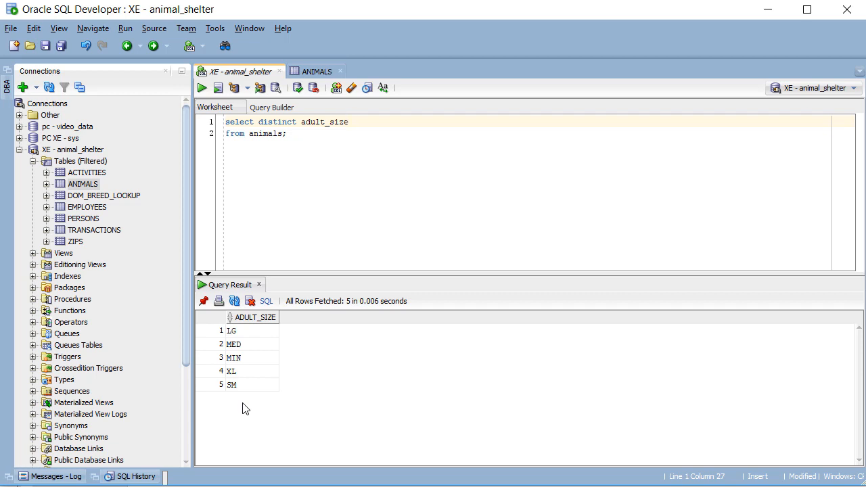
Step: Check the Word column list, then replace adult_size with sex in SQL Developer's distinct query and run it
key("alt+Tab")
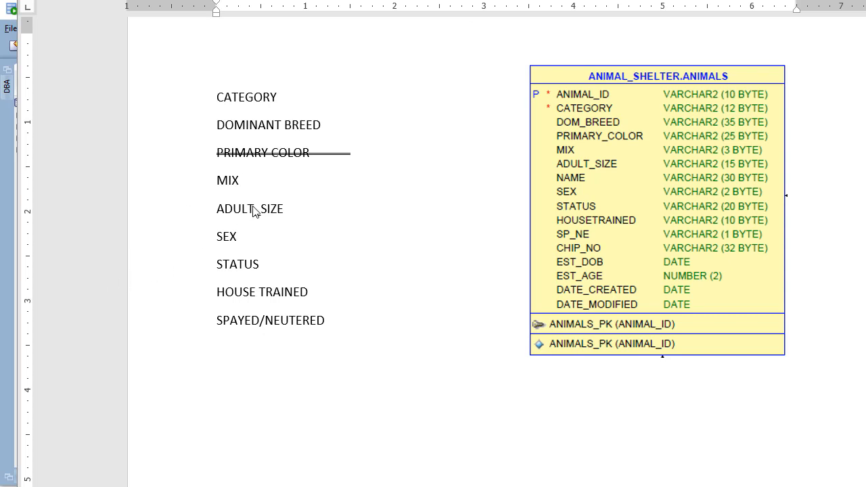
left_click(8, 410)
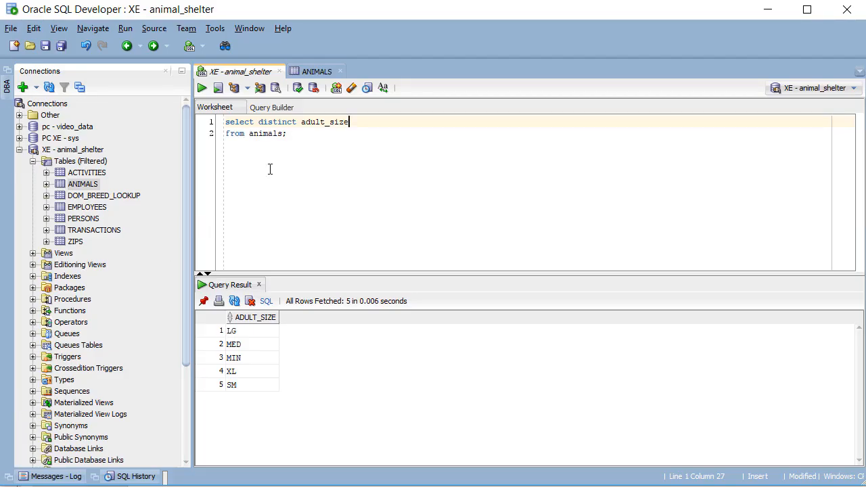
left_click_drag(301, 122, 349, 123)
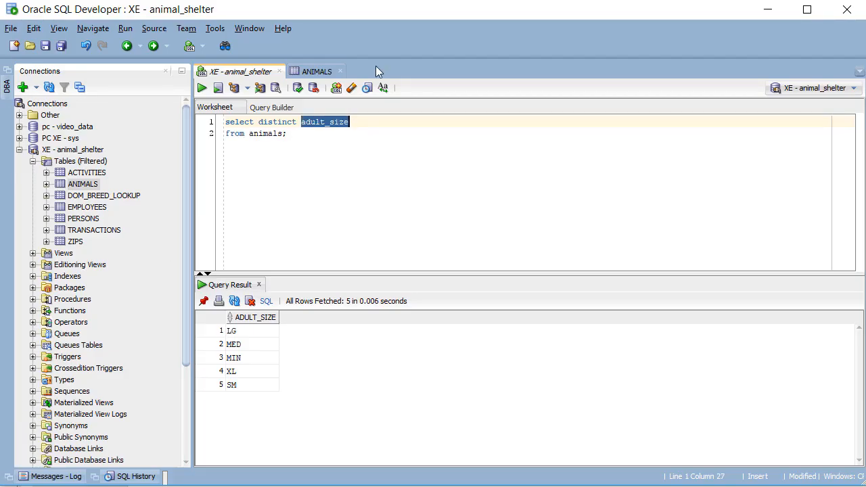
type("sex")
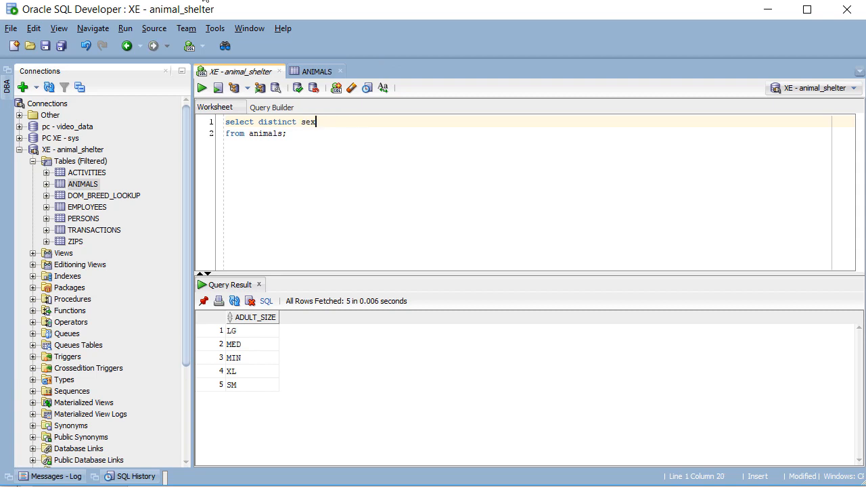
left_click(202, 89)
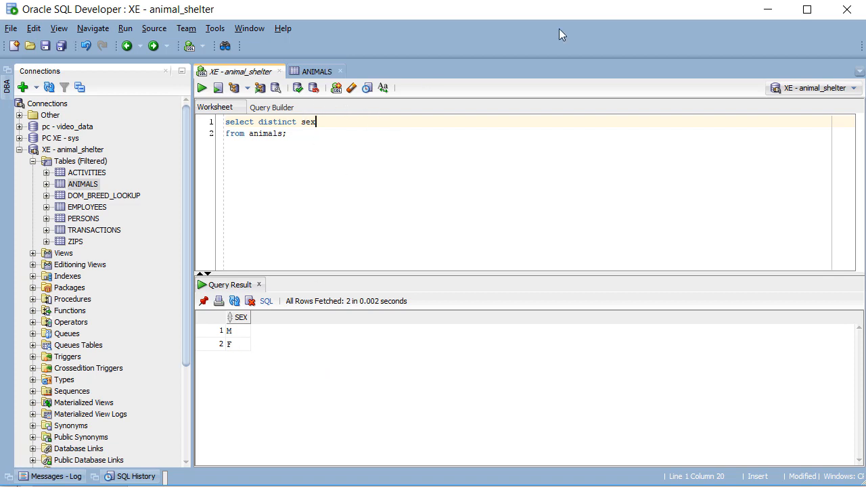
Step: Consult the Word column list again, then change the SQL Developer query's column from sex to status and run it
left_click(865, 181)
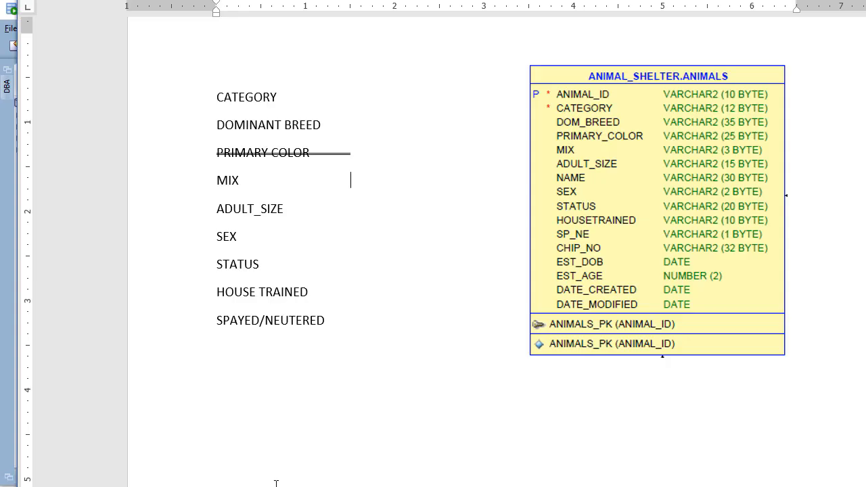
left_click(7, 429)
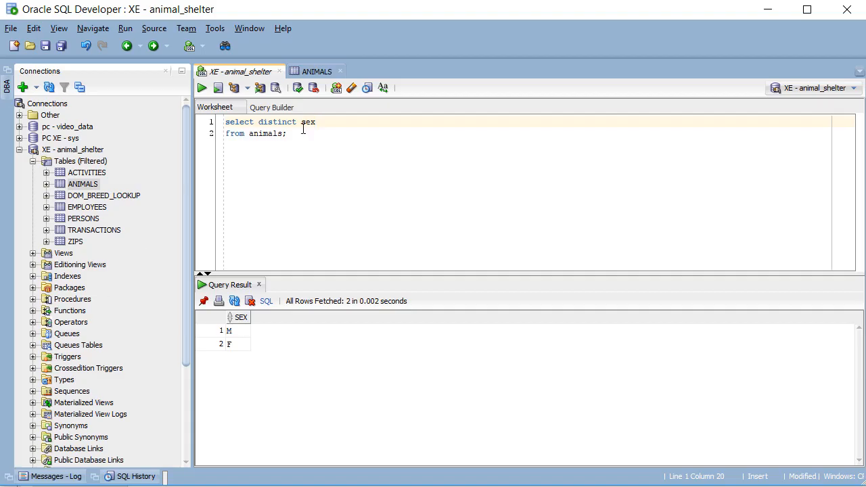
left_click_drag(304, 129, 309, 123)
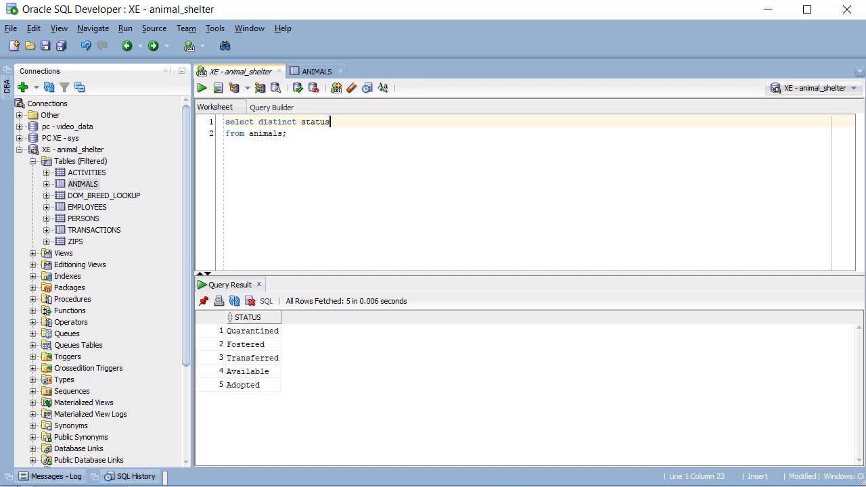
Step: In the Word column list, annotate CATEGORY as static, DOMINANT BREED as lookup and MIX as y/n/u
key("alt+Tab")
left_click(362, 289)
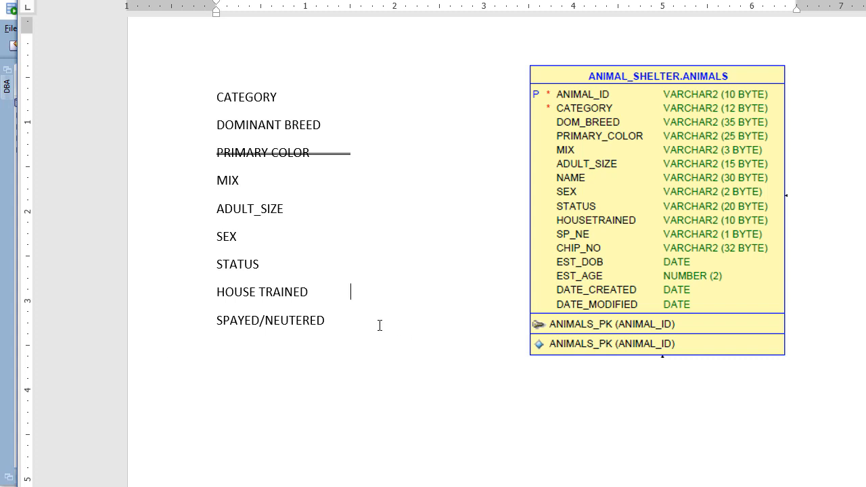
left_click(376, 323)
double_click(352, 95)
type("static")
left_click(356, 127)
type("lookup")
type("y/n")
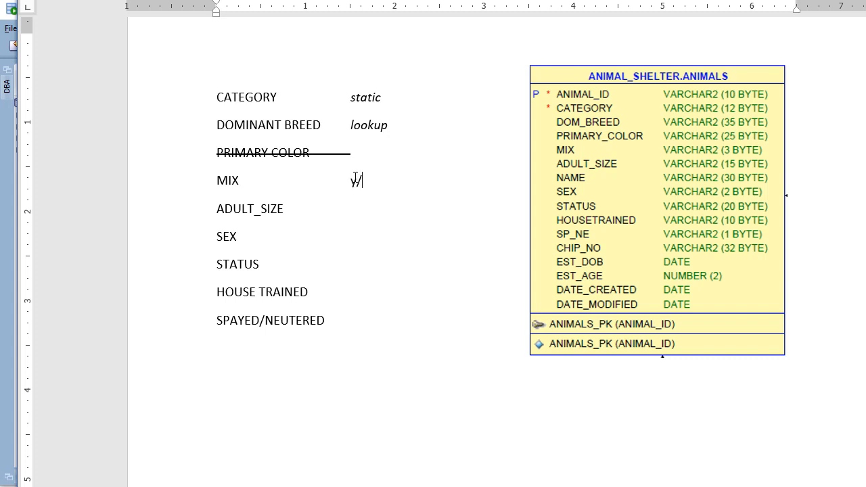
type("/u")
Step: Annotate ADULT_SIZE as static, SEX as m/f/u and STATUS as lookup in the column list
left_click(357, 208)
type("static")
left_click(358, 246)
type("m/f/")
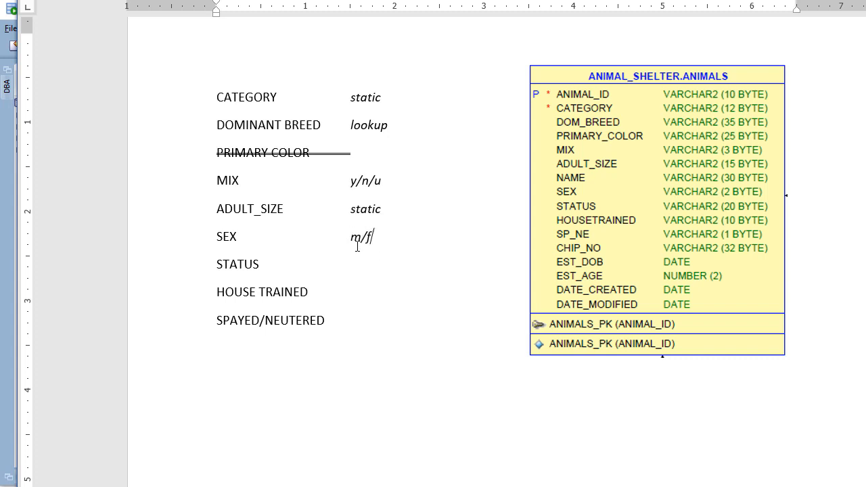
type("ulookupy")
Step: Annotate both HOUSE TRAINED and SPAYED/NEUTERED as y/n/u in the column list
key("BackSpace")
type("/y")
key("BackSpace")
key("BackSpace")
type("y/n/u")
key("Down")
type("y/n/u")
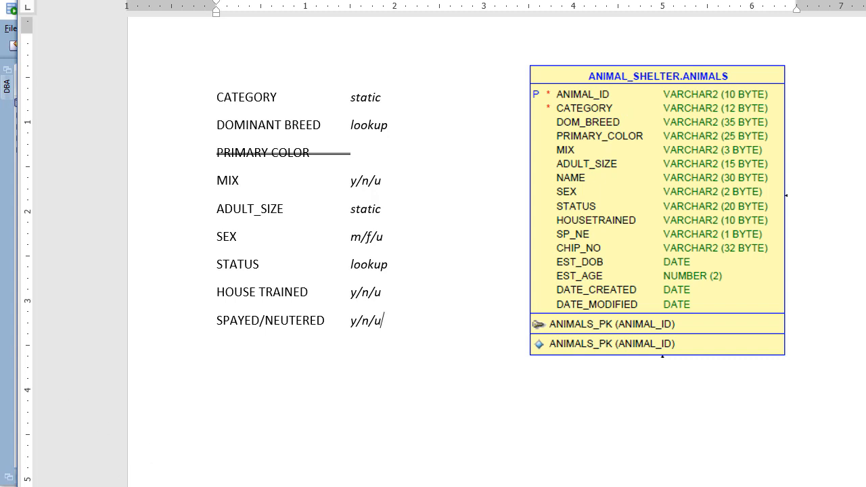
Step: Switch to APEX in Chrome and open the Lists of Values page in Application 107's shared components
mouse_move(350, 486)
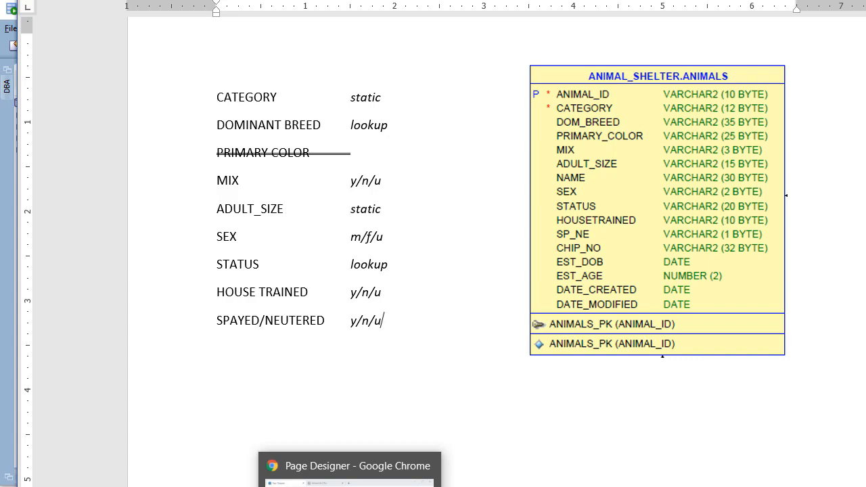
left_click(350, 484)
left_click(62, 112)
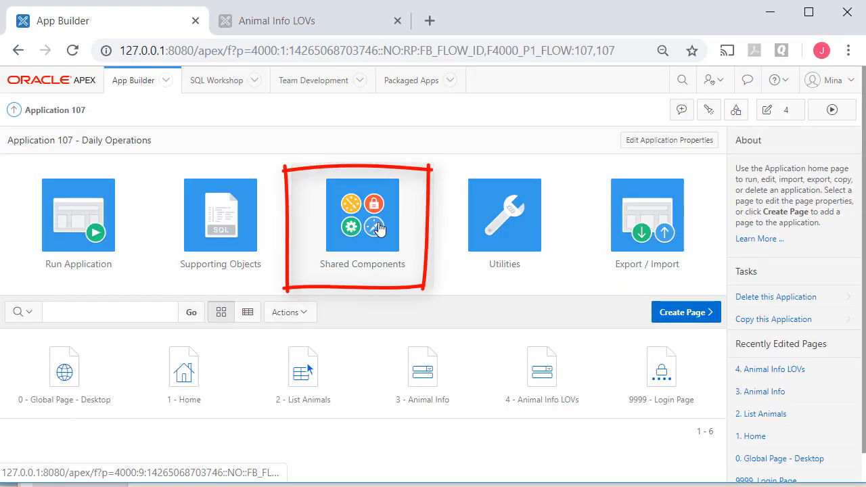
left_click(379, 229)
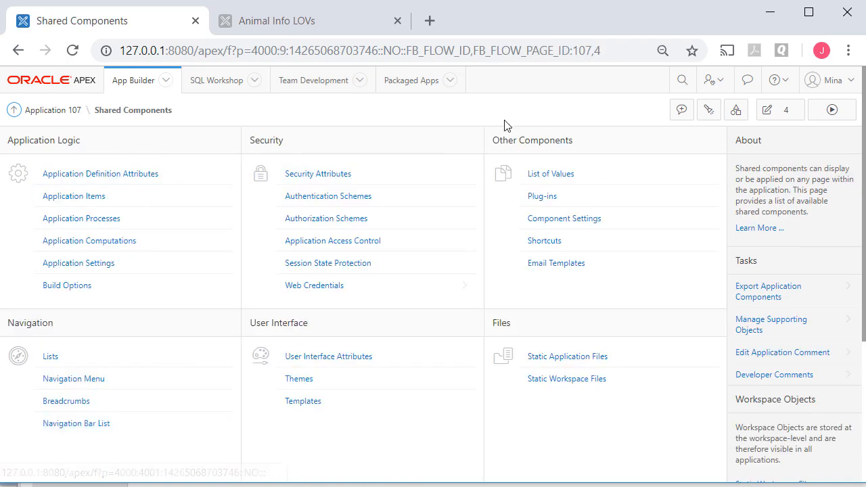
left_click(555, 176)
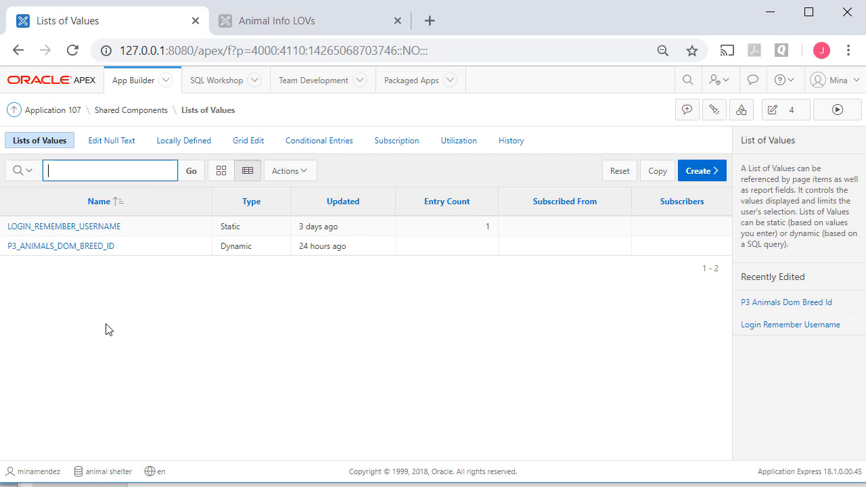
Step: Start creating a list of values from scratch, naming it yes-no and keeping the Static type
left_click(702, 174)
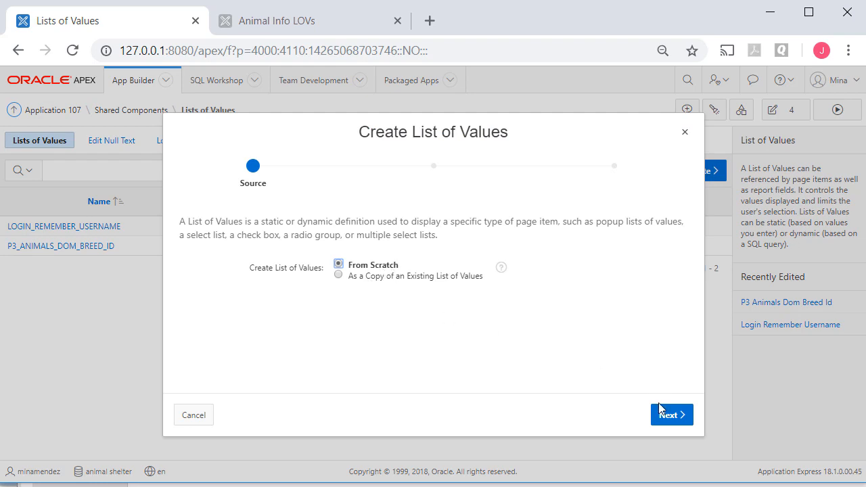
left_click(675, 421)
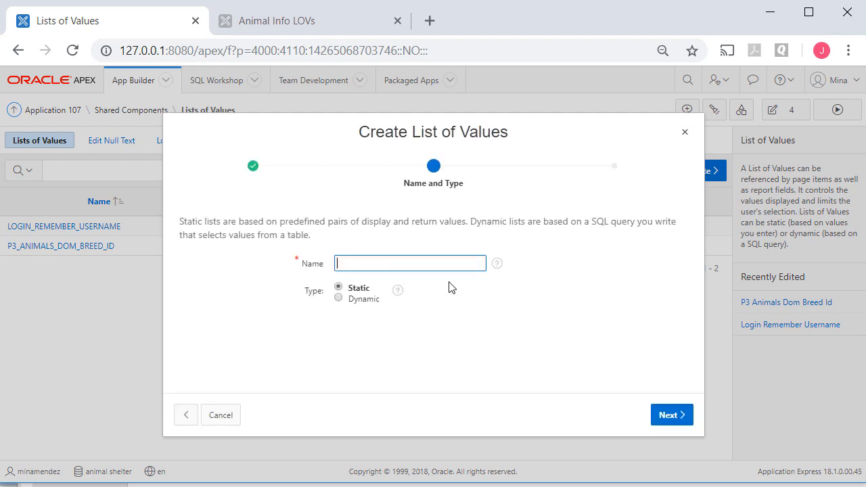
type("yes-no")
left_click(670, 416)
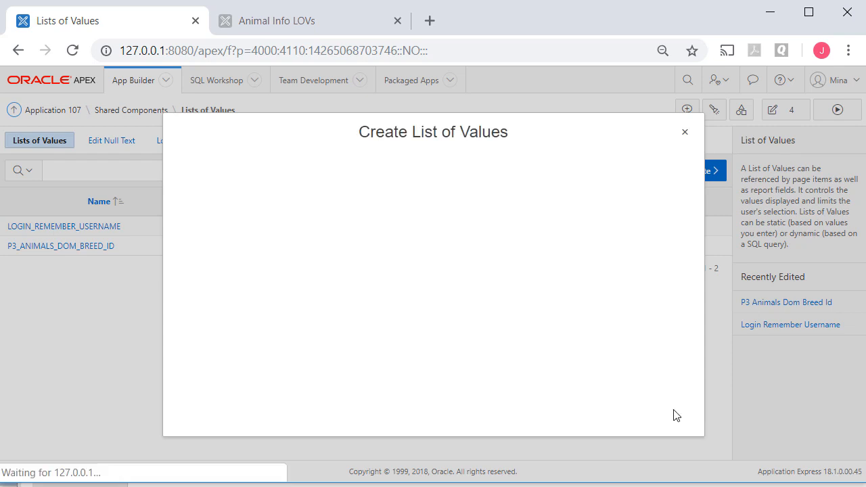
Step: Fill in the first entry of the YES-NO list with display value Yes and return value Y
left_click(367, 345)
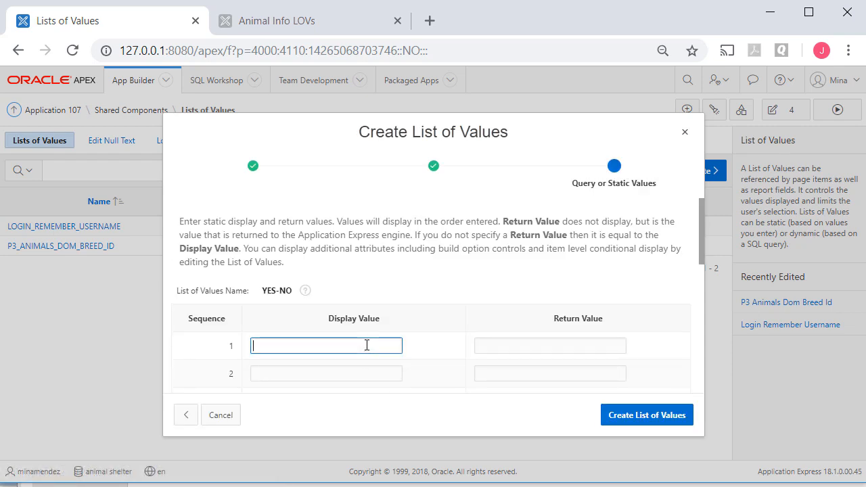
type("Yes")
key("Tab")
type("Ye")
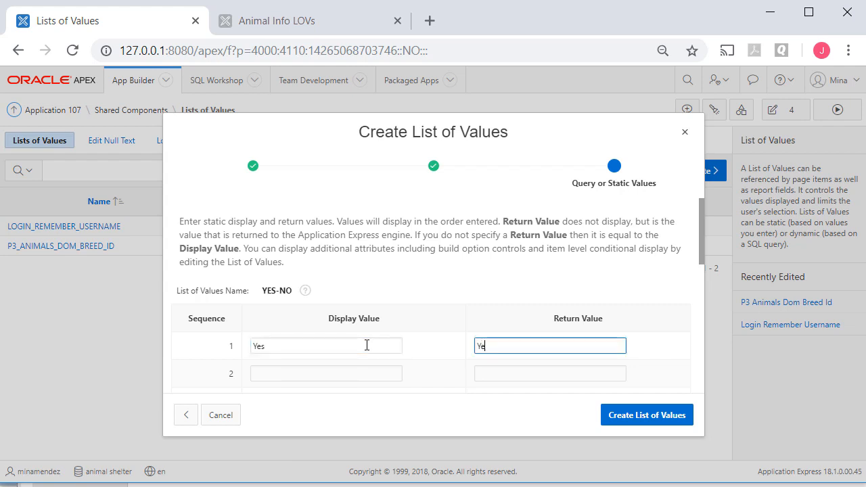
type("s")
key("Tab")
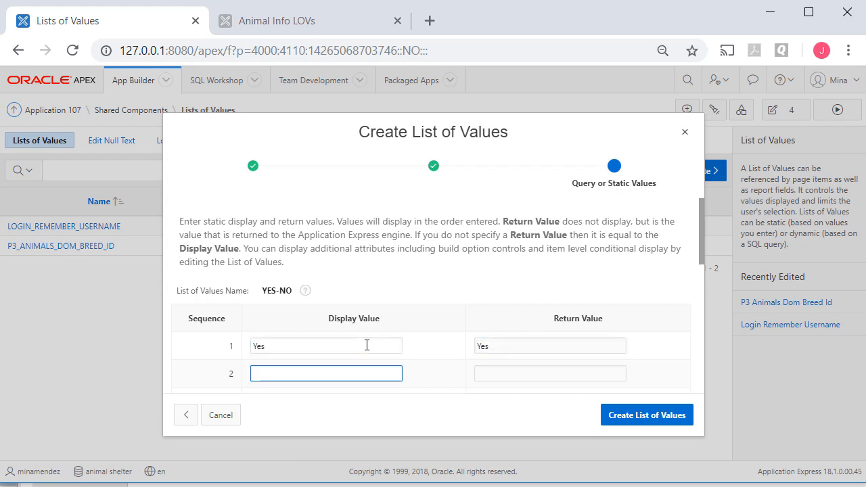
key("shift+Tab")
left_click_drag(504, 349, 440, 333)
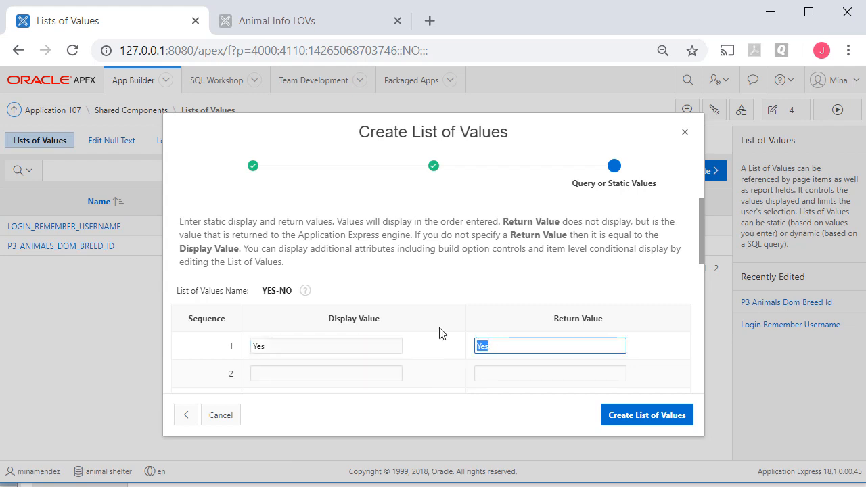
type("Y")
Step: Fill in the second entry of the YES-NO list with display value No and return value N
left_click(284, 370)
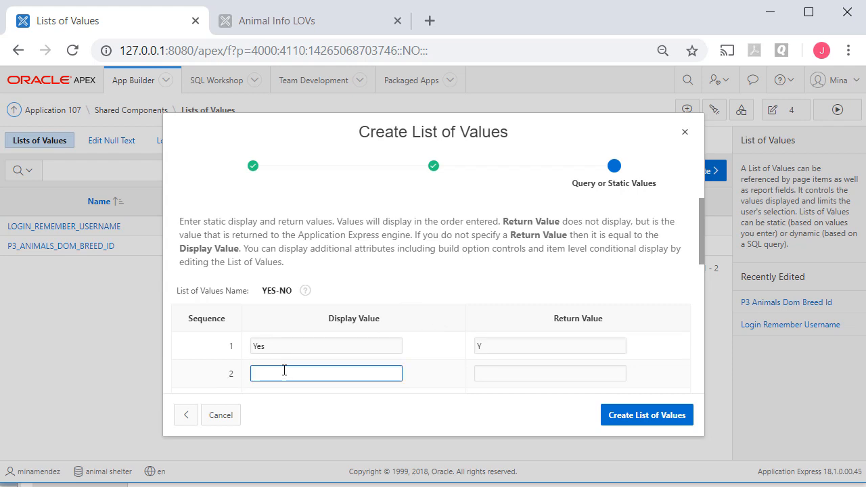
type("No")
key("Tab")
type("N")
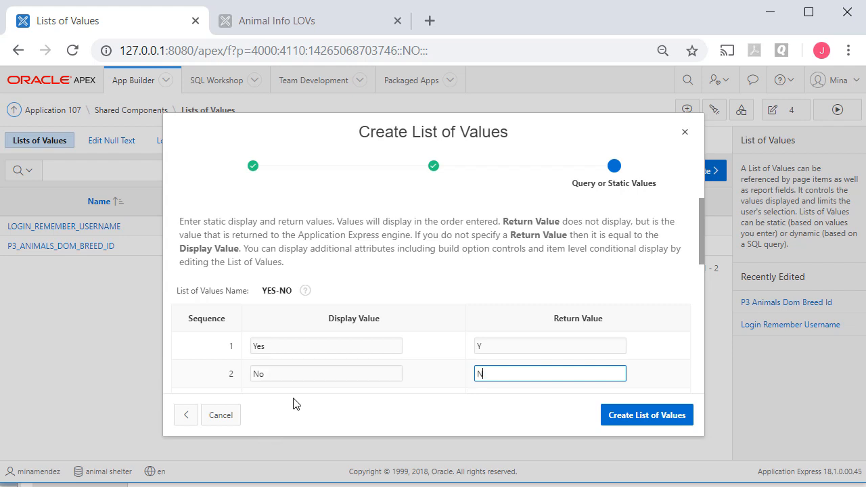
Step: Fill in the third entry of the YES-NO list with display value Unknown and return value U, and create the list
scroll(377, 307, "down", 1)
left_click(265, 315)
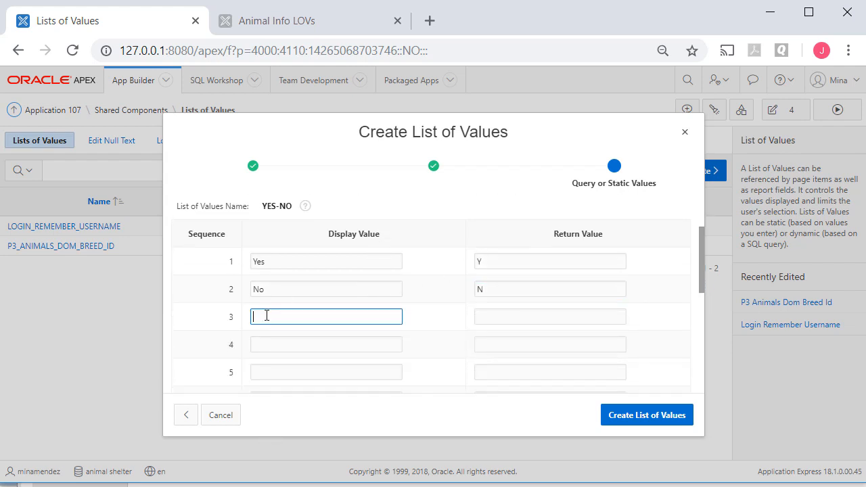
type("Unknown")
key("Tab")
type("U")
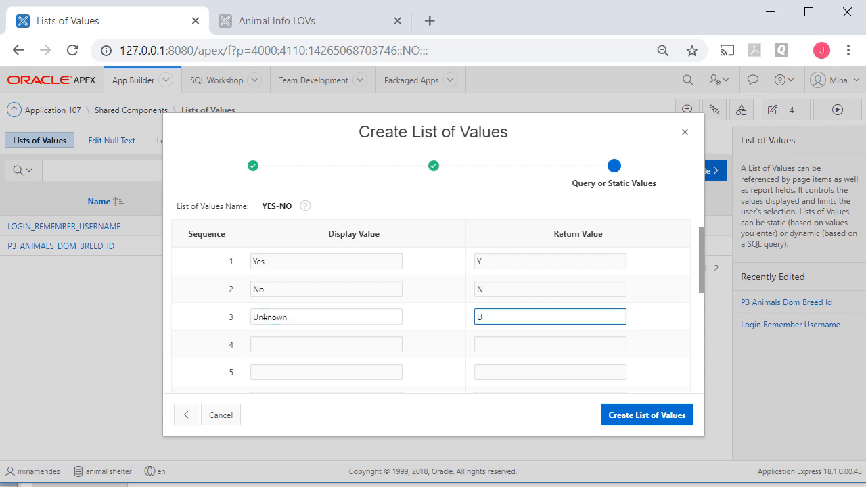
left_click(647, 415)
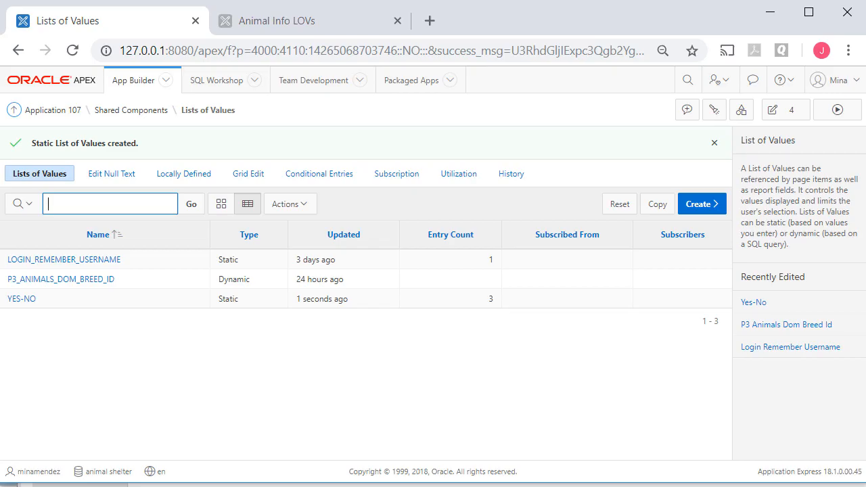
Step: Switch to the Word document to check the list-of-values notes against the MIX column of the ANIMALS table, and return to APEX
key("alt+Tab")
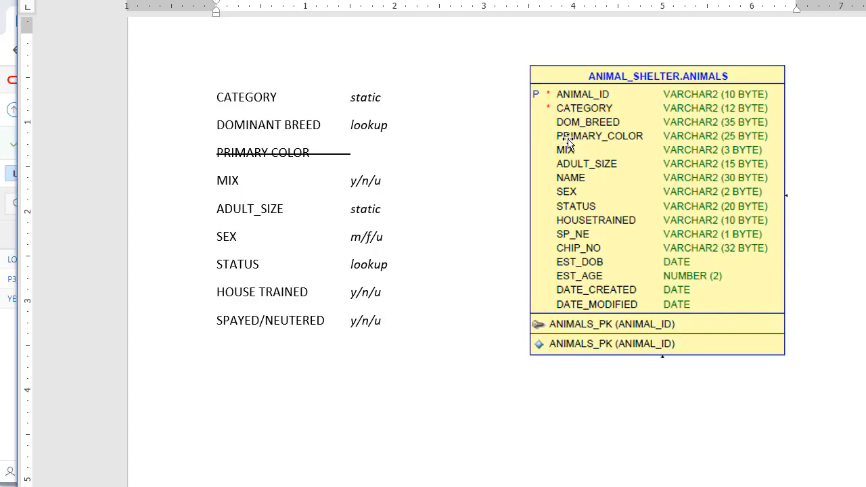
left_click_drag(550, 149, 767, 149)
left_click(3, 418)
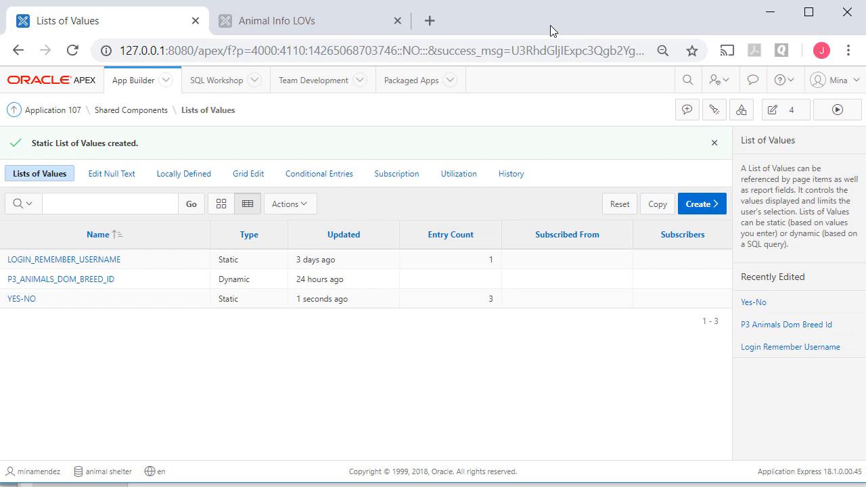
Step: Start creating another list of values from scratch, naming it Sex and keeping the Static type
left_click(703, 206)
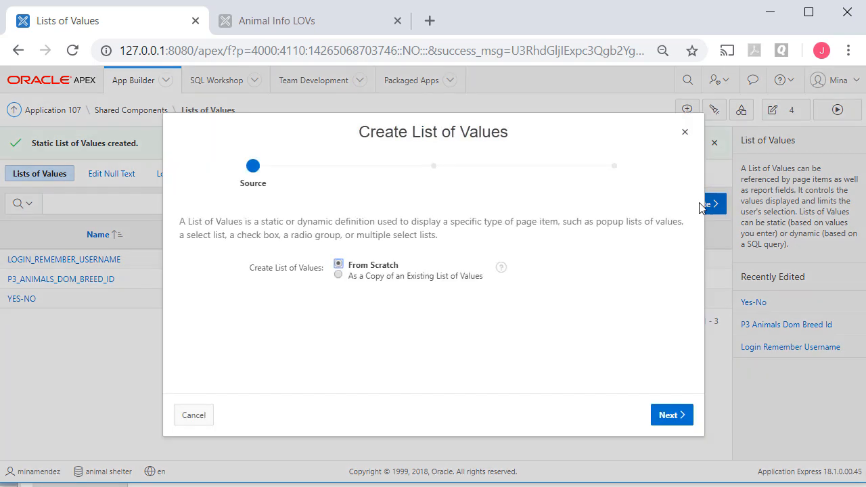
left_click(669, 415)
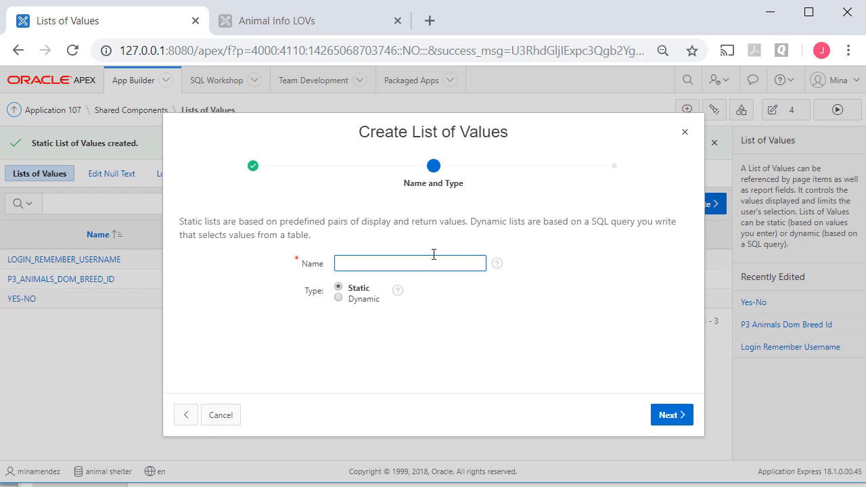
type("Sex")
left_click(665, 418)
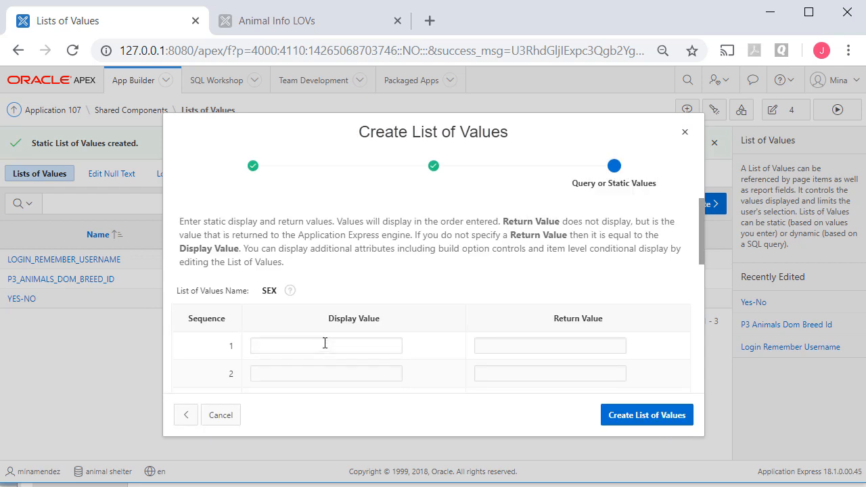
Step: Fill in the first entry of the SEX list with display value Femail and return value F
left_click(325, 344)
type("Femail")
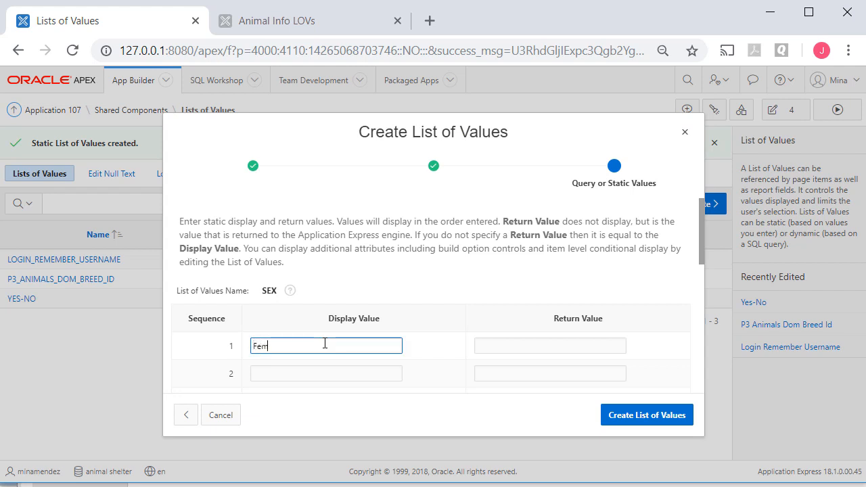
key("Tab")
type("F")
key("Tab")
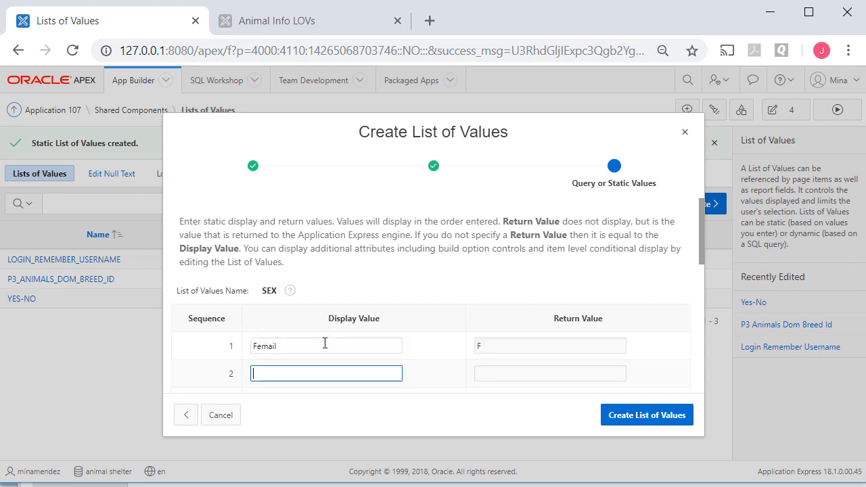
Step: Fill in the second SEX entry with display value Male and return value M, and correct the first display value to Female
type("Male")
key("Tab")
left_click(294, 344)
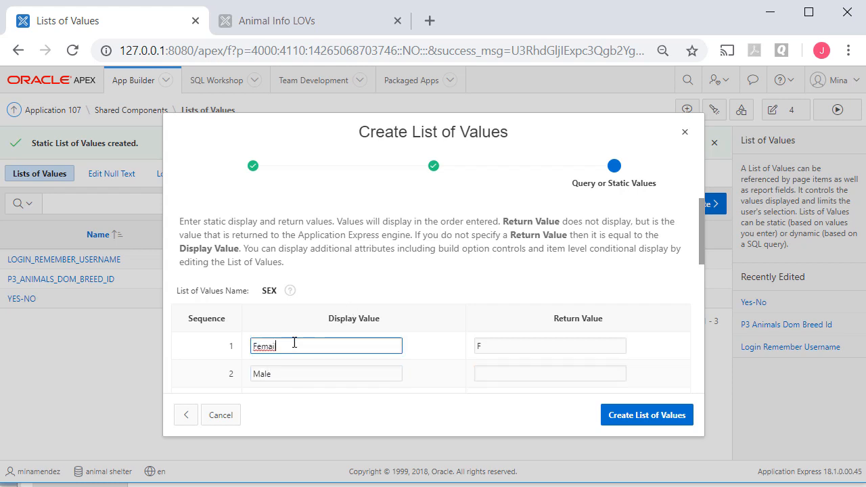
key("BackSpace")
key("BackSpace")
type("le")
left_click(534, 371)
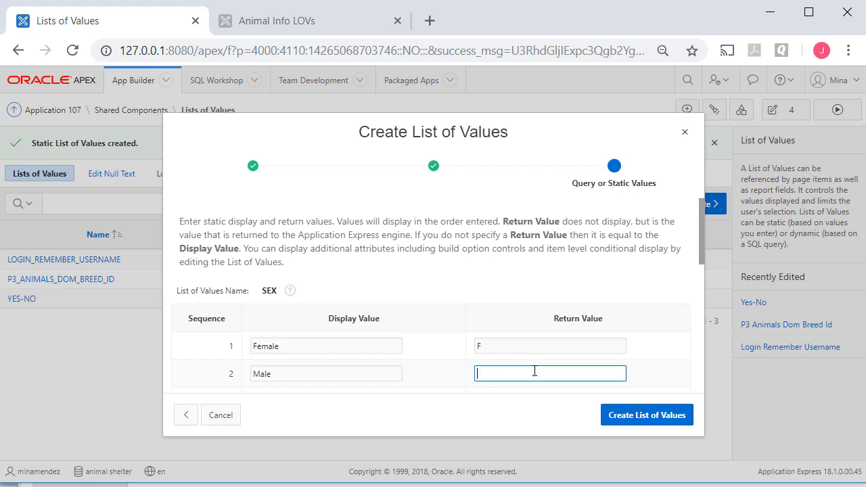
type("M")
key("Tab")
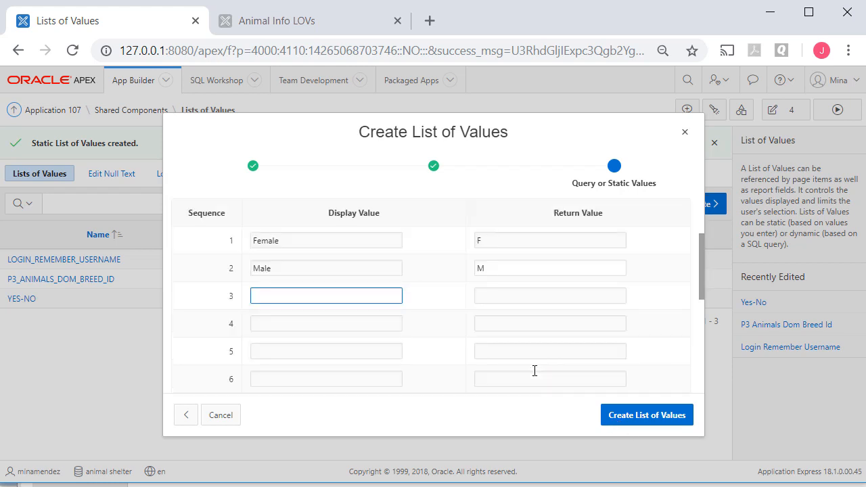
Step: Fill in the third SEX entry with display value Unknown and return value U, and create the list
type("Unknown")
key("Tab")
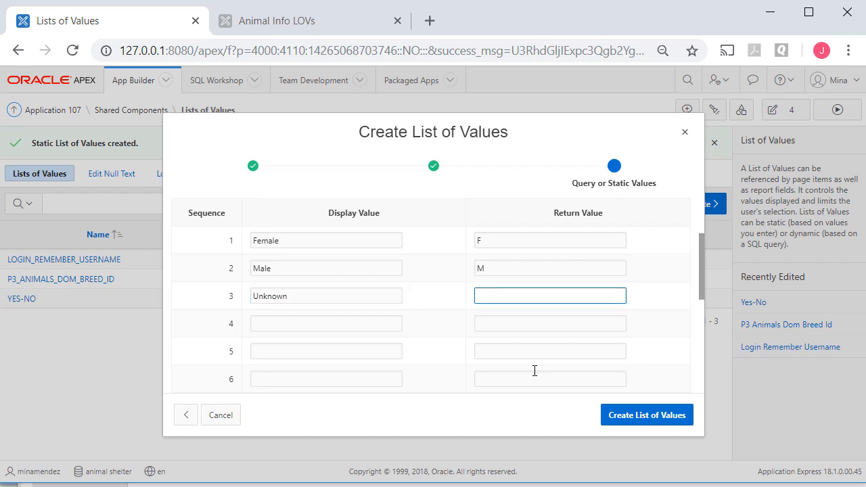
type("U")
left_click(667, 421)
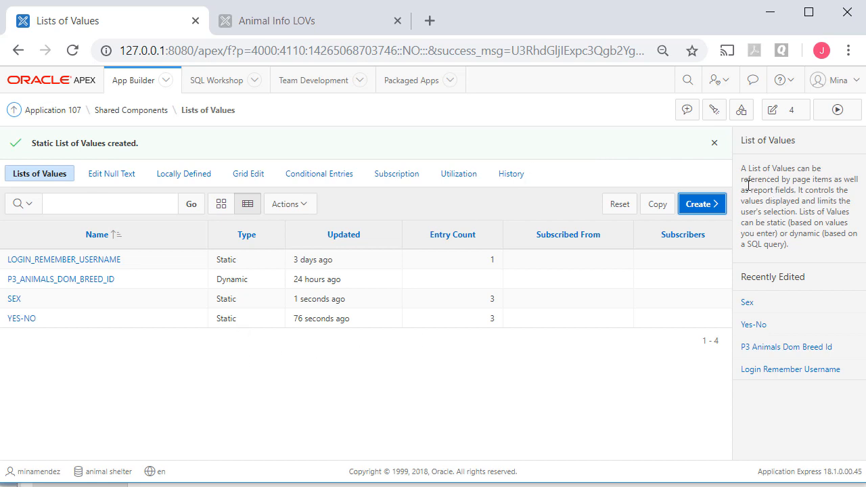
Step: Create a static list of values named Animal Category from scratch, with identical display and return values Canine, Feline, Reptile, Bird and Primate
left_click(698, 206)
left_click(666, 417)
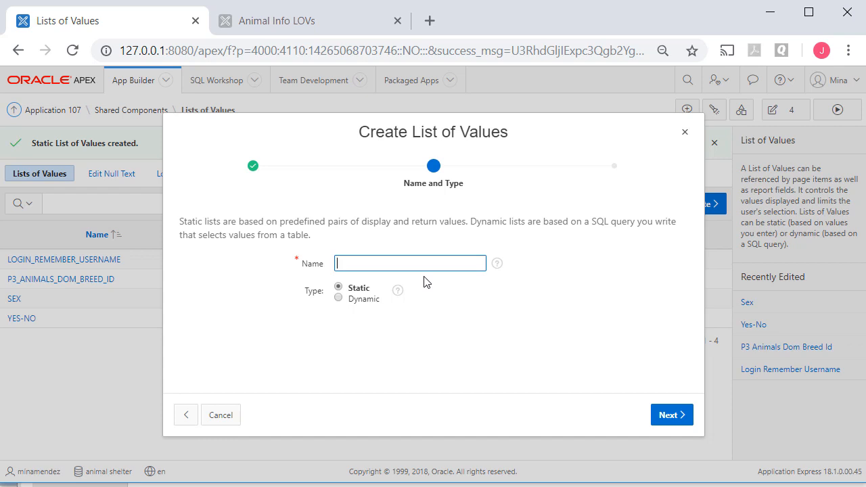
type("Animal Category")
left_click(672, 415)
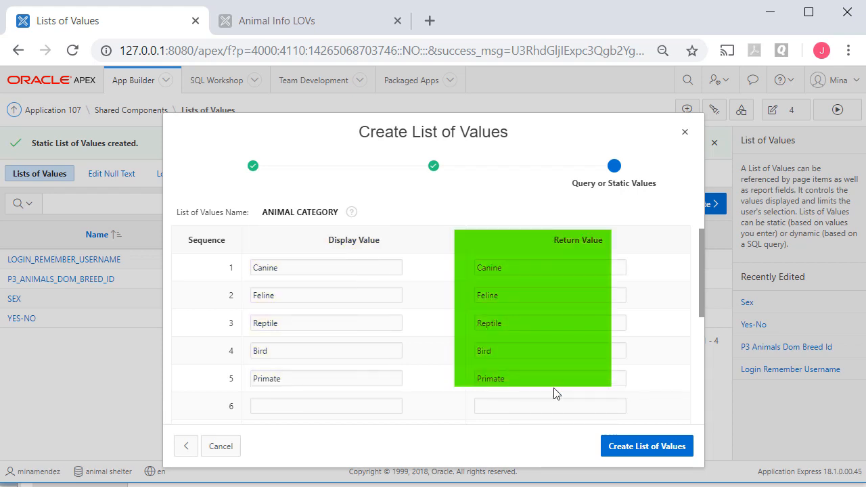
left_click(648, 448)
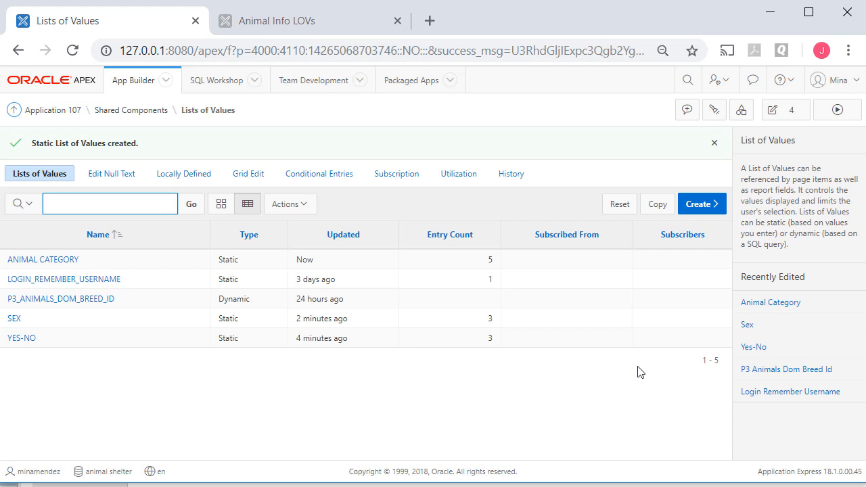
Step: Open page 4, Animal Info LOVs, of Application 107 for editing and change the P4_CATEGORY item's type to Select List
left_click(51, 114)
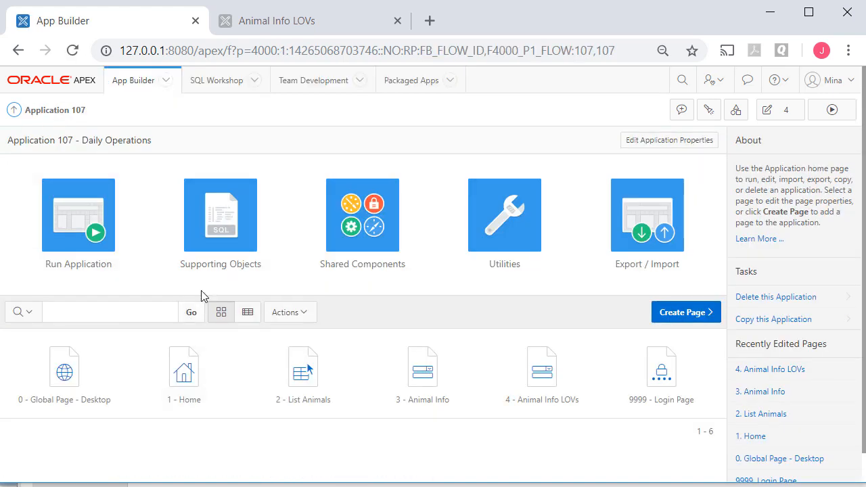
left_click(557, 385)
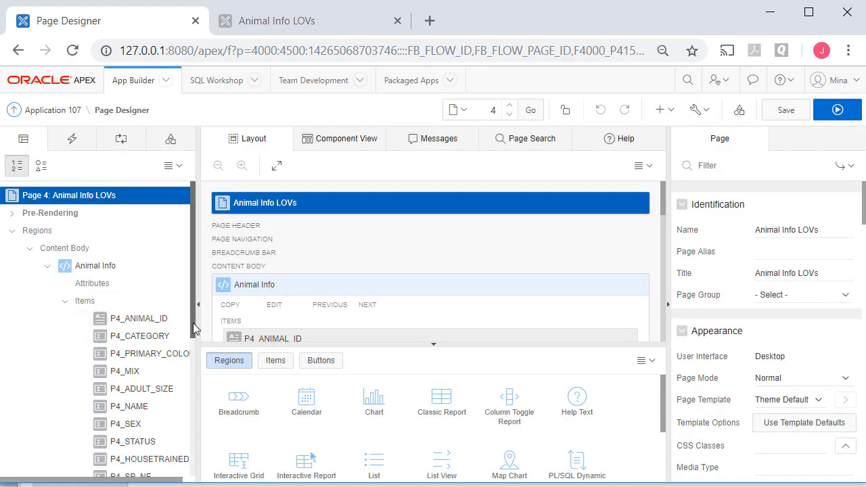
scroll(195, 325, "down", 2)
left_click(144, 298)
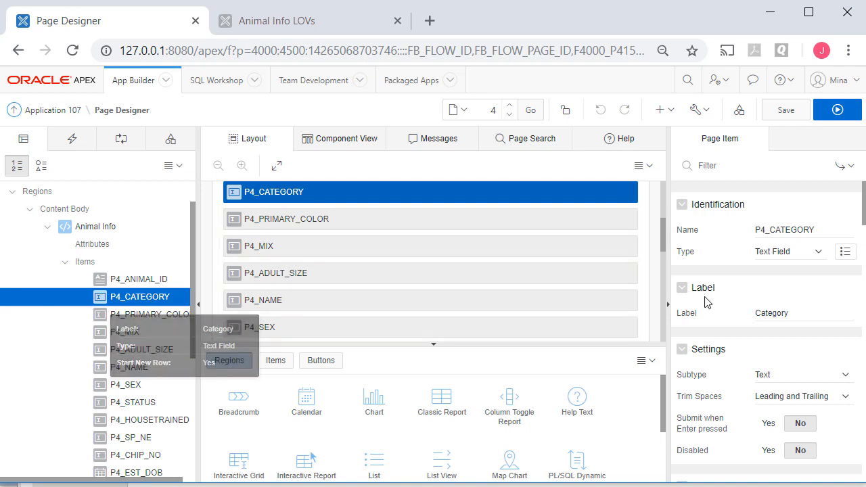
left_click(822, 255)
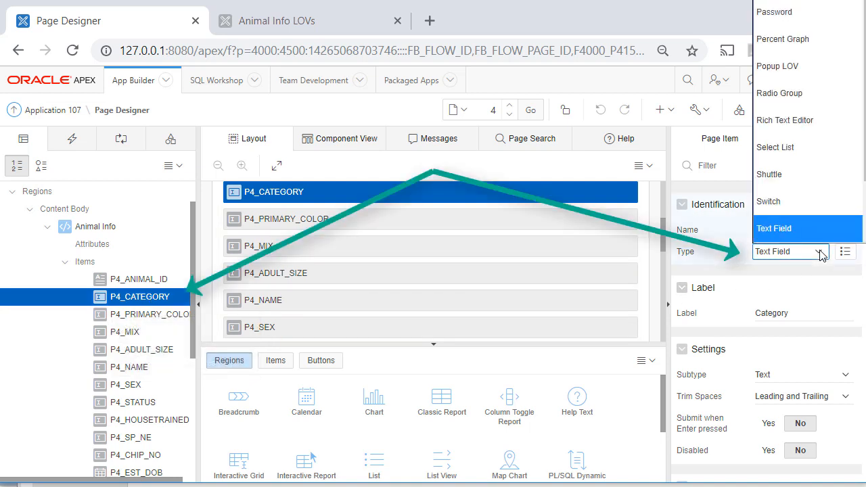
left_click(825, 149)
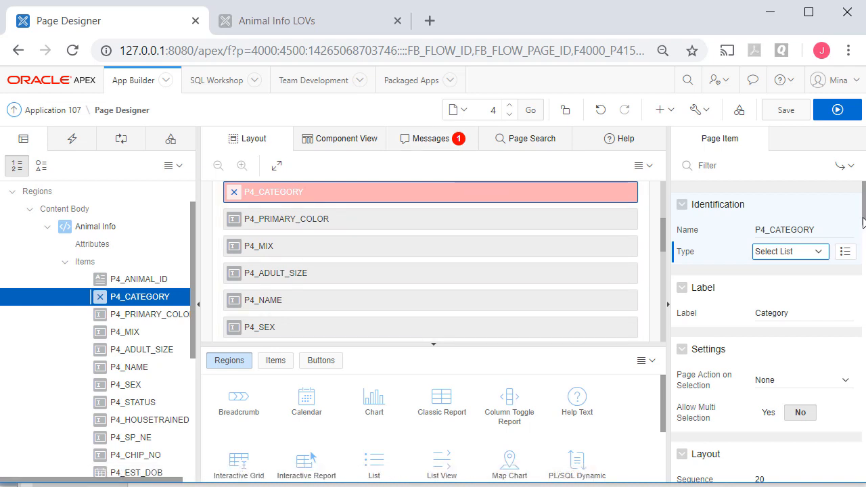
Step: Base P4_CATEGORY's list of values on the shared component ANIMAL CATEGORY and save the page
left_click_drag(863, 223, 863, 316)
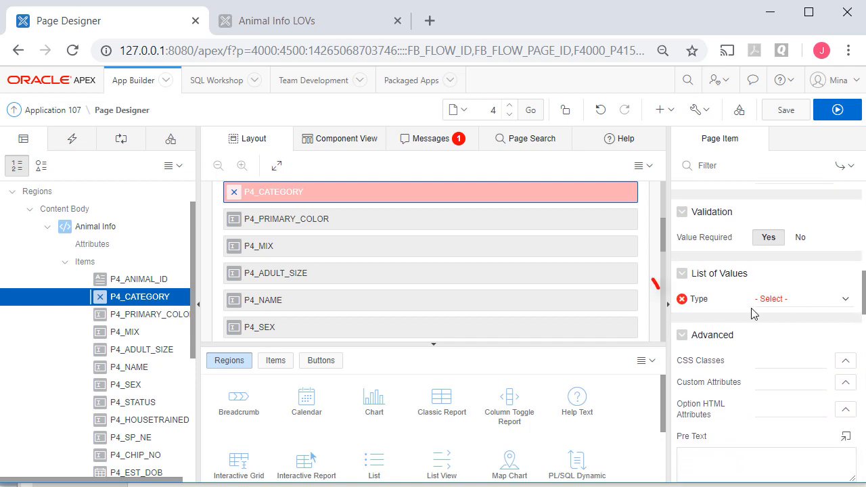
left_click(846, 300)
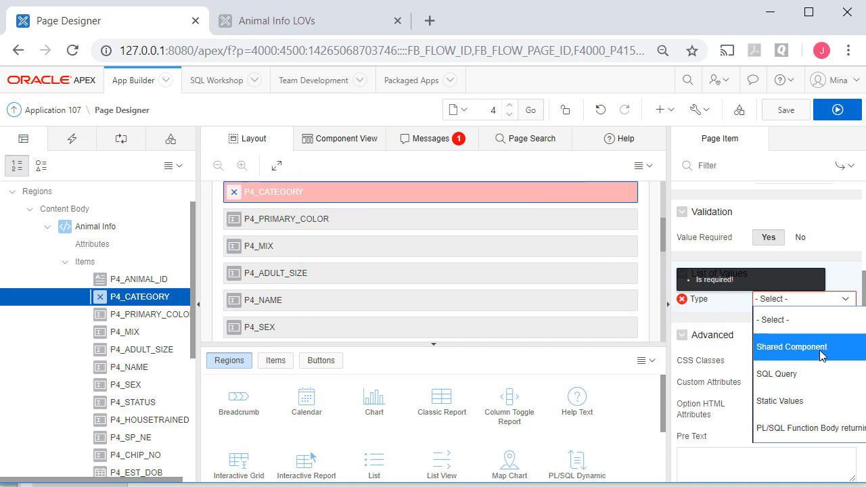
left_click(821, 349)
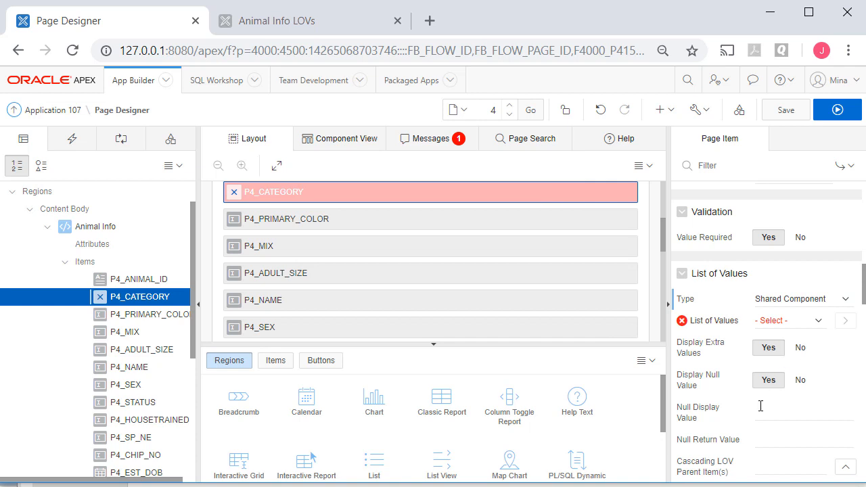
left_click(820, 323)
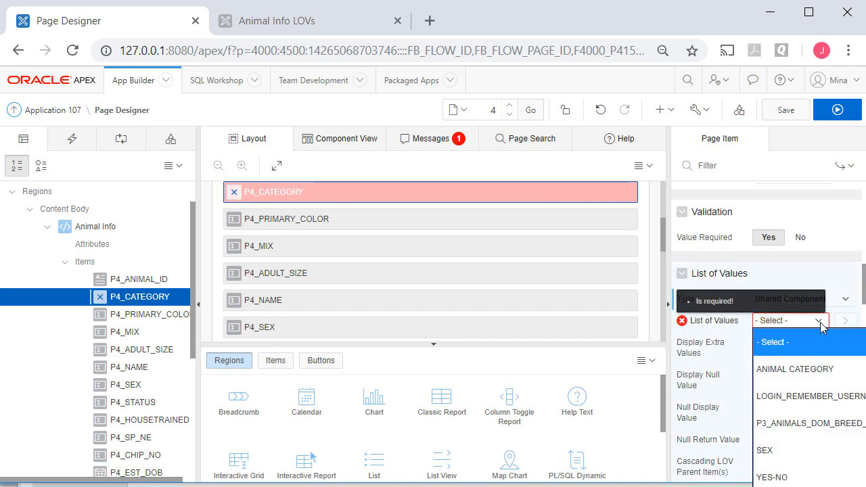
left_click(809, 369)
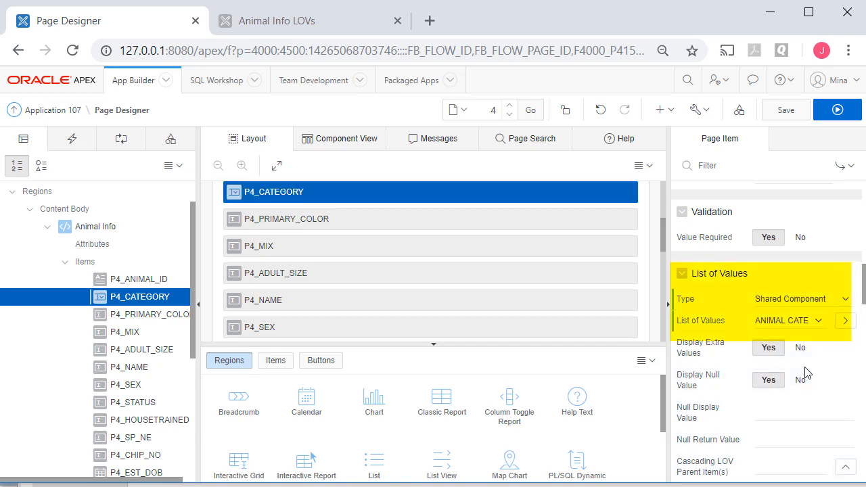
left_click(788, 114)
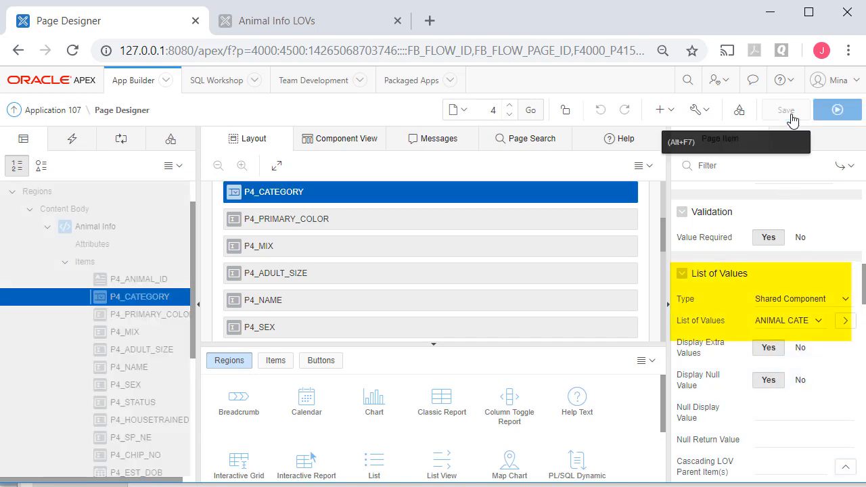
Step: Change the P4_MIX item to a Select List based on the shared component list of values YES-NO
left_click(135, 332)
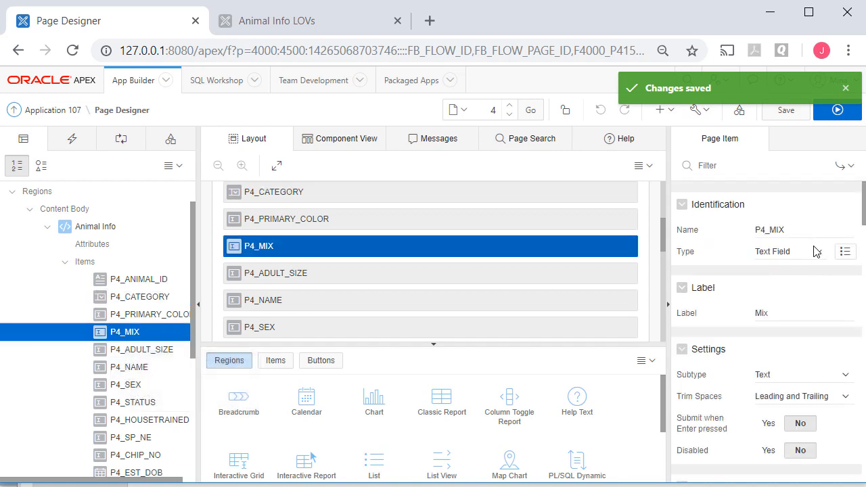
left_click(819, 252)
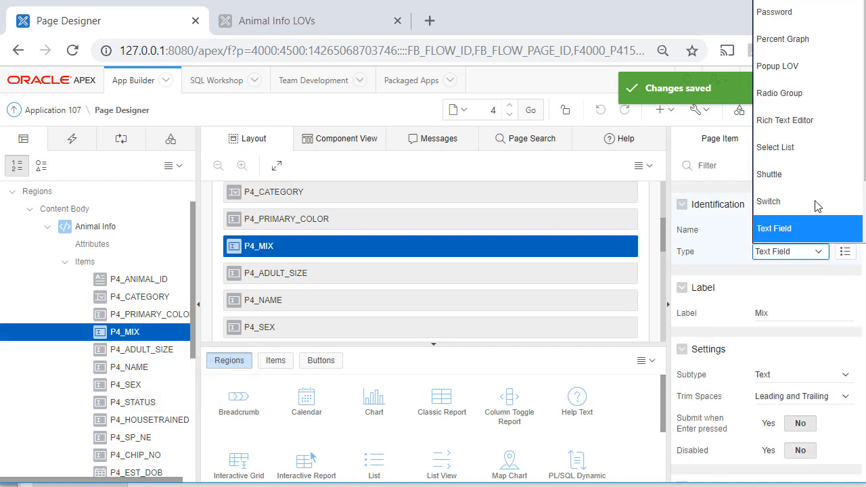
left_click(805, 157)
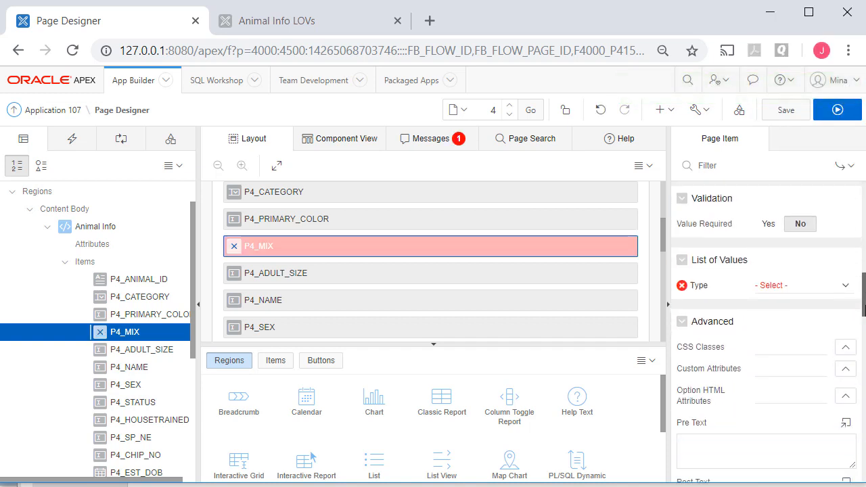
left_click(845, 286)
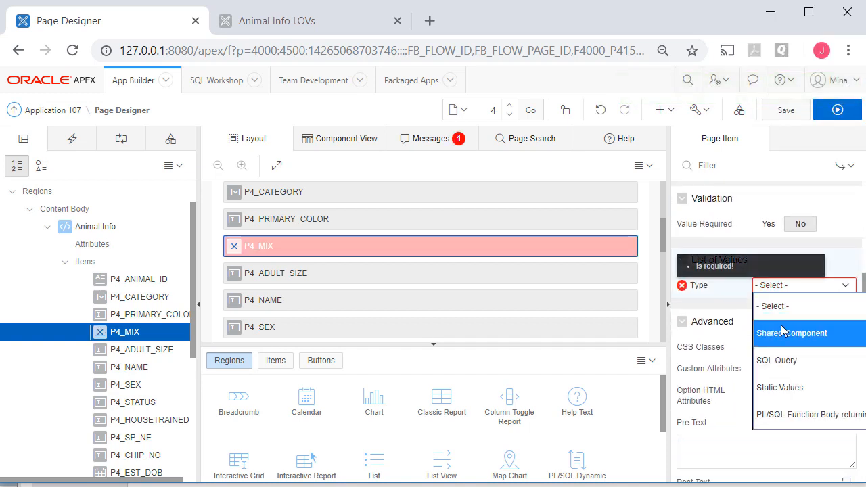
left_click(784, 332)
left_click(819, 308)
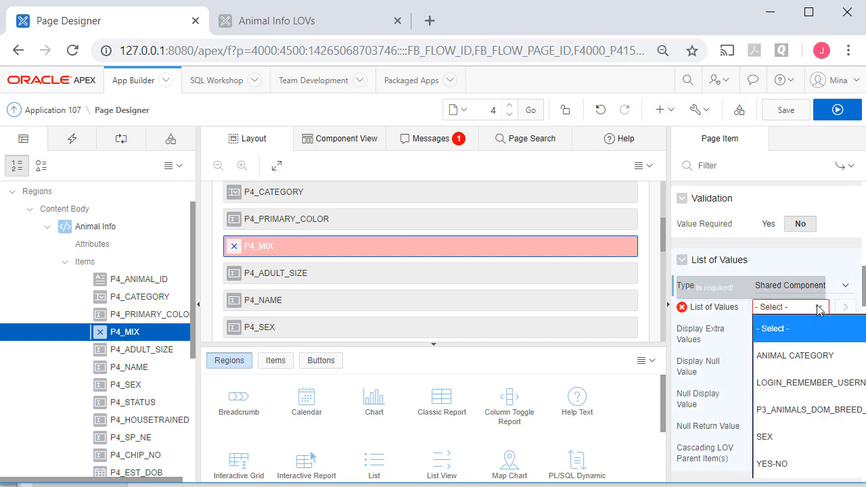
left_click(773, 466)
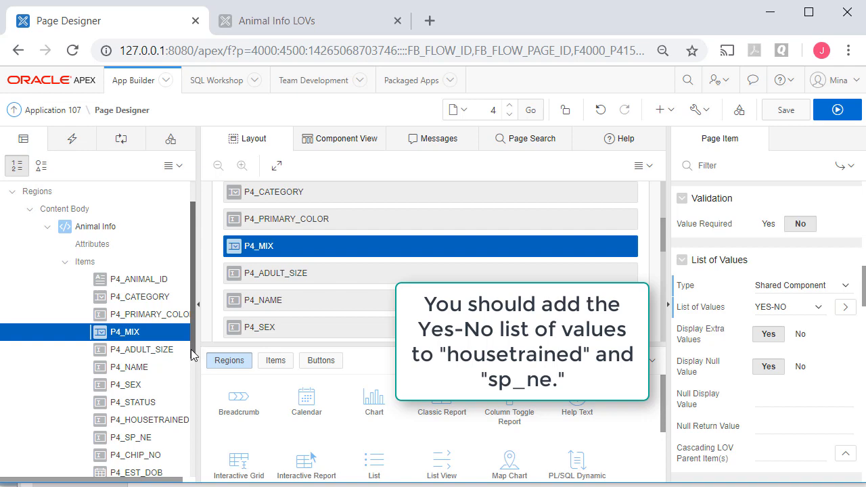
Step: Change the P4_HOUSETRAINED and P4_SP_NE items to select lists based on the shared component YES-NO
left_click(131, 437)
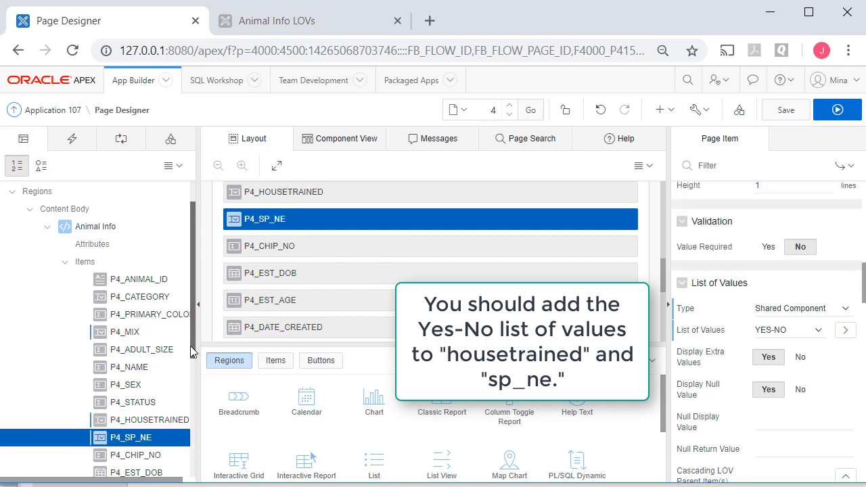
Step: Change the P4_SEX item to a Select List based on the shared component list of values SEX and save the page
left_click(142, 385)
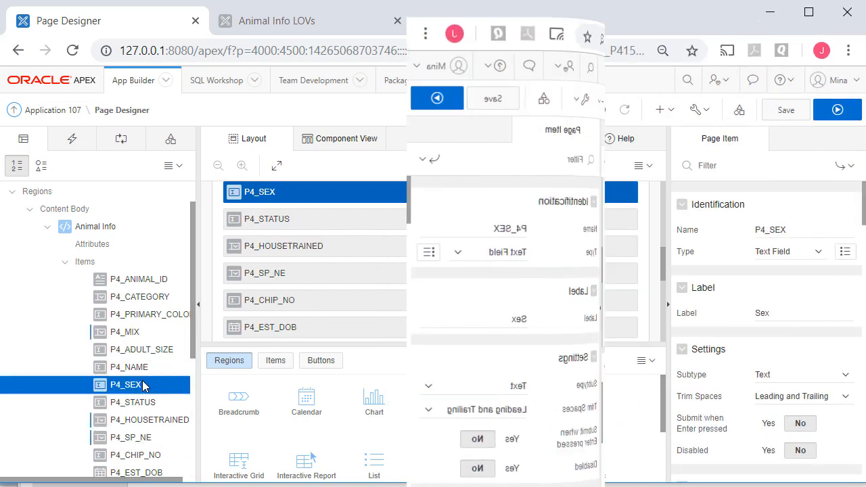
left_click(820, 252)
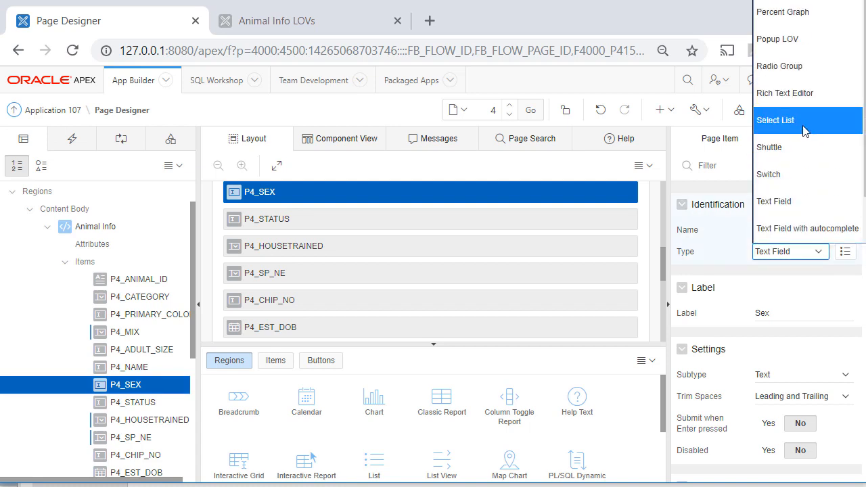
left_click(807, 128)
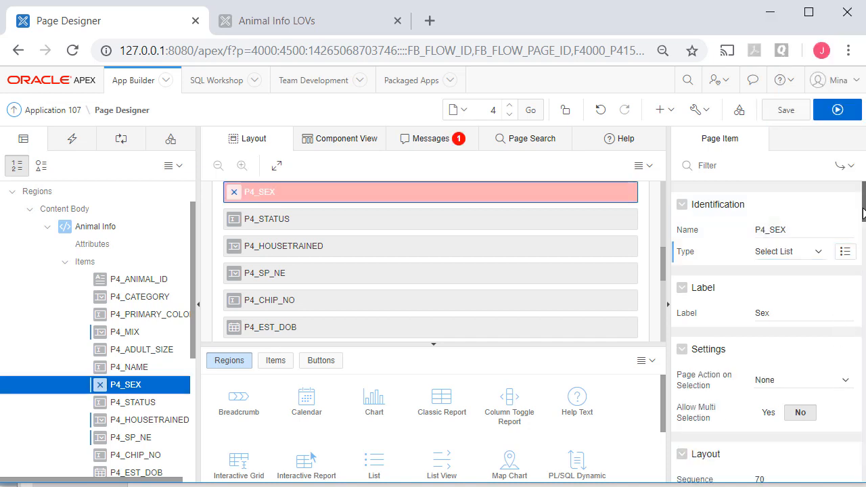
scroll(858, 339, "down", 8)
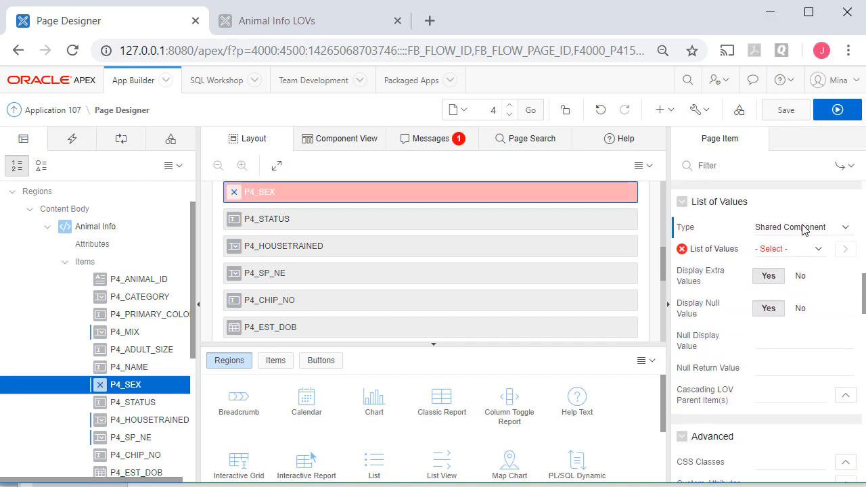
left_click(817, 248)
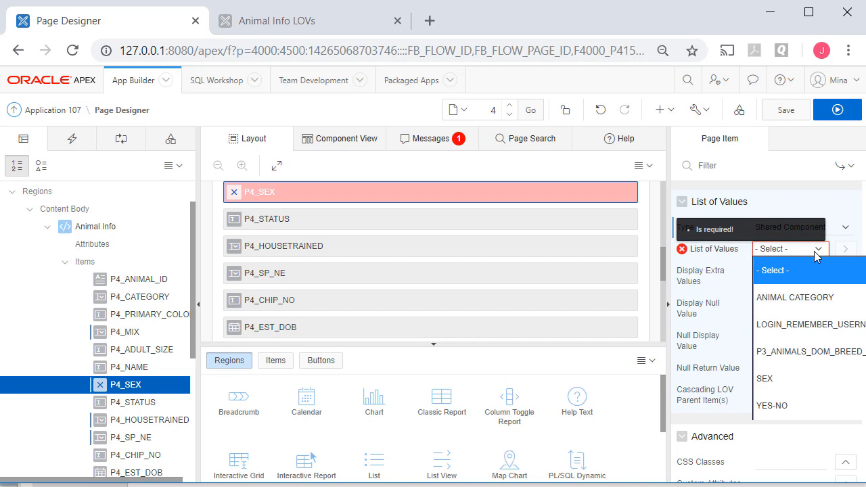
left_click(777, 379)
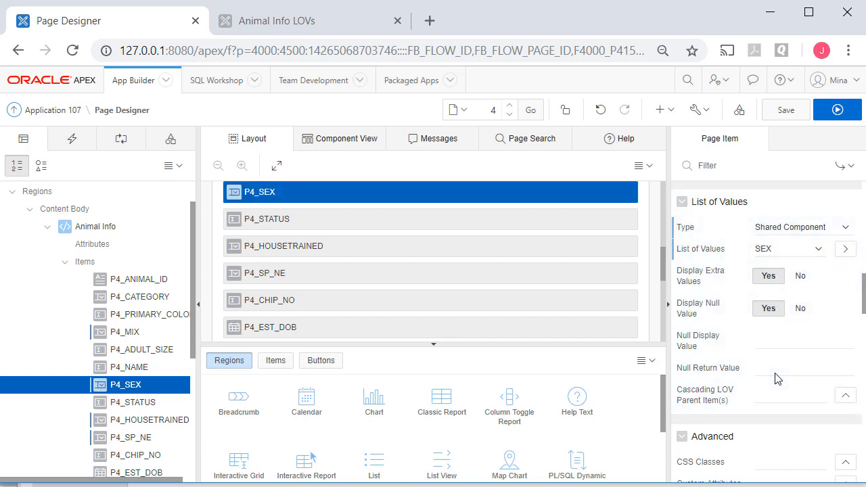
left_click(786, 109)
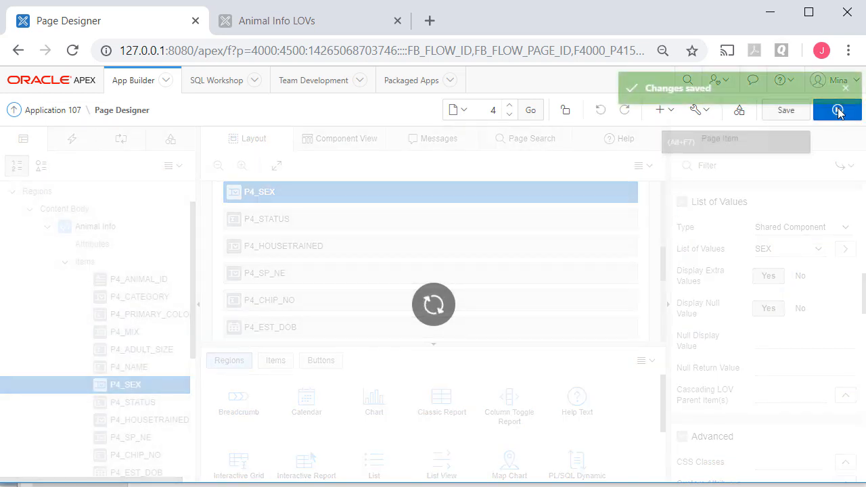
Step: Run the Animal Info LOVs page and test the Category select list by choosing Canine
left_click(838, 110)
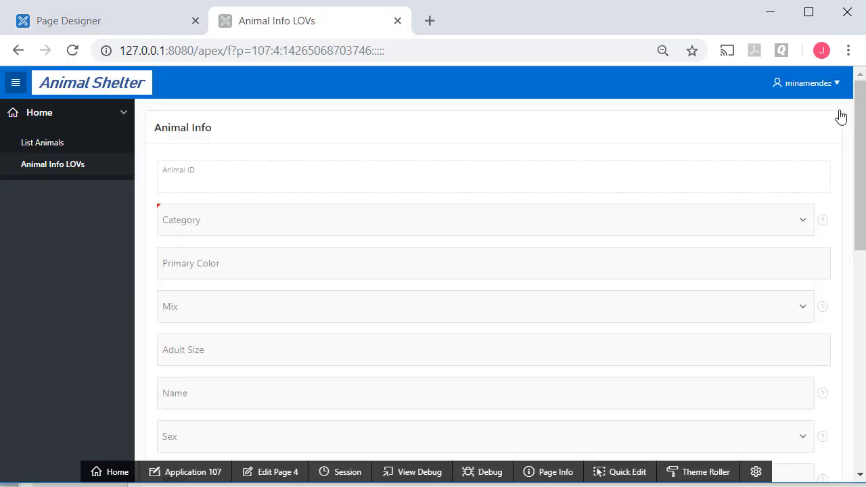
left_click(805, 226)
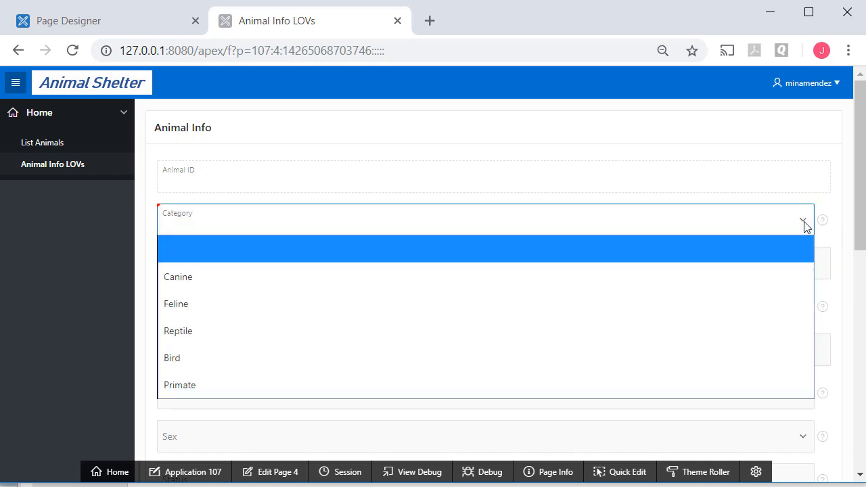
left_click(805, 226)
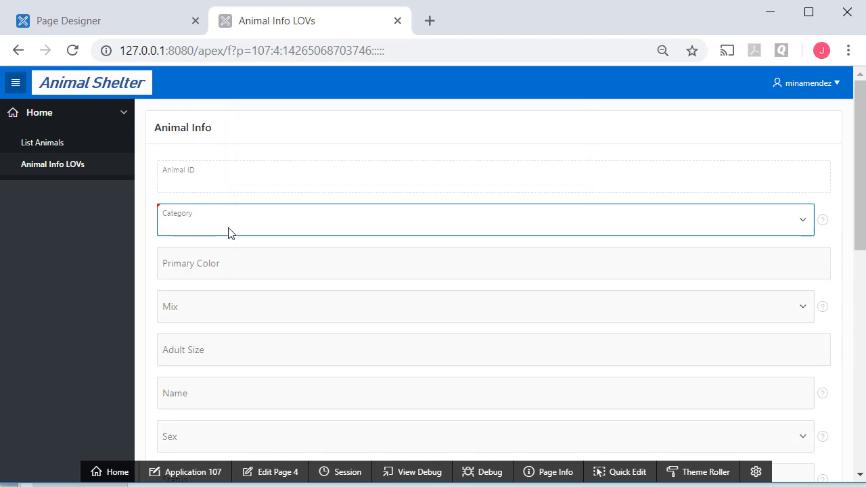
left_click(803, 225)
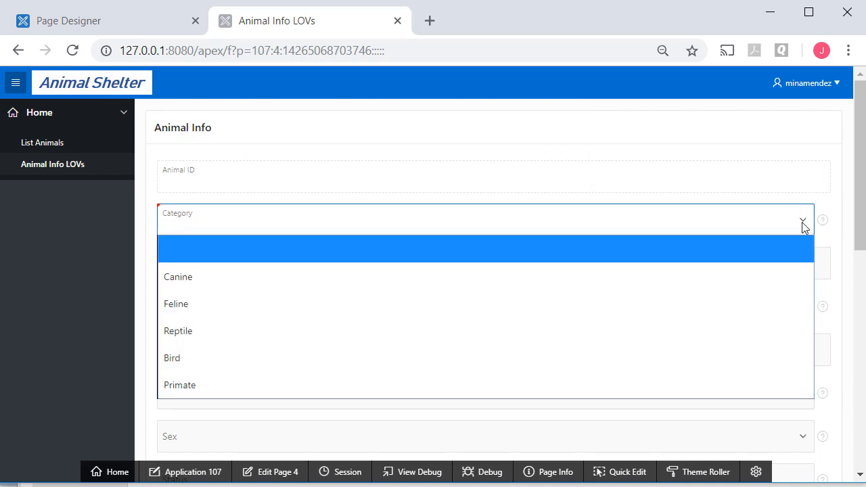
left_click(198, 275)
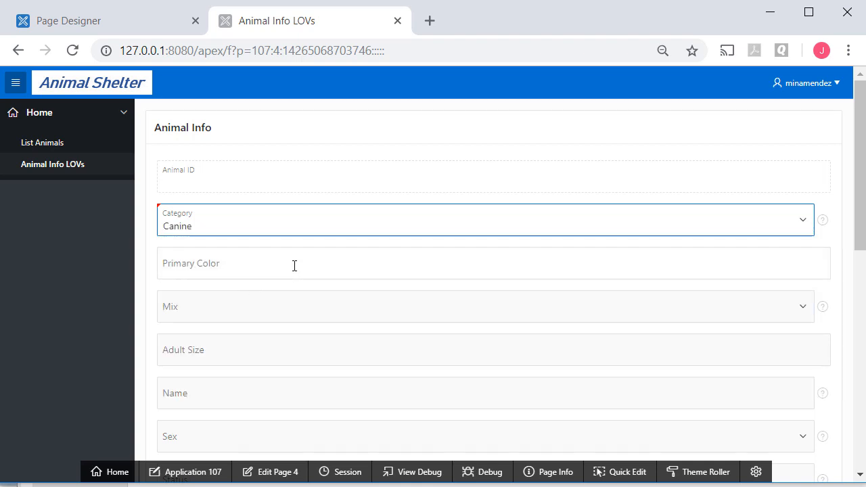
Step: Test the Mix and Sex select lists on the running page by choosing Yes and Female
left_click(802, 311)
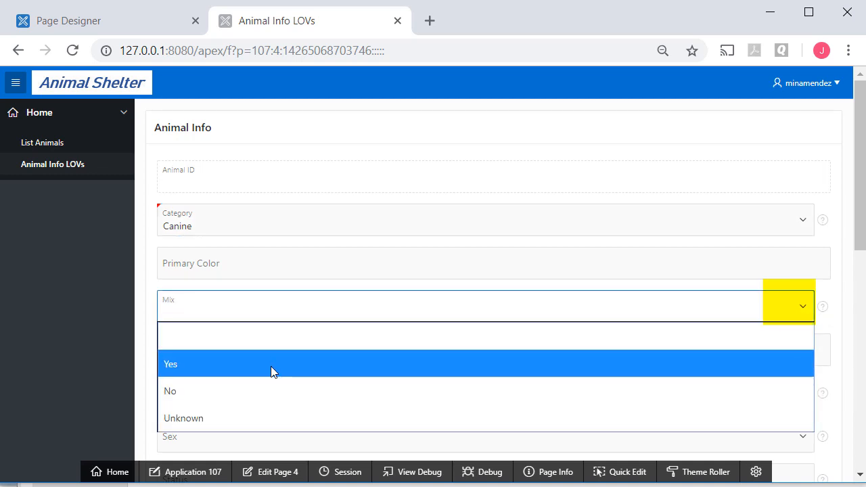
left_click(271, 369)
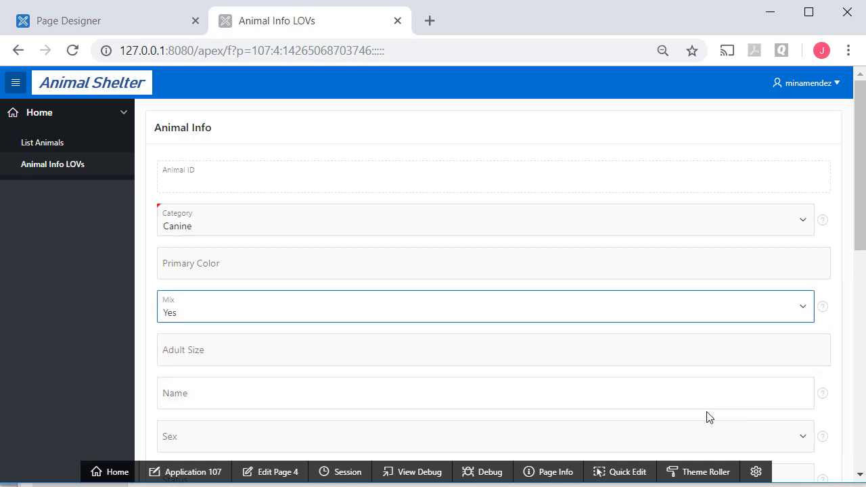
scroll(572, 351, "down", 1)
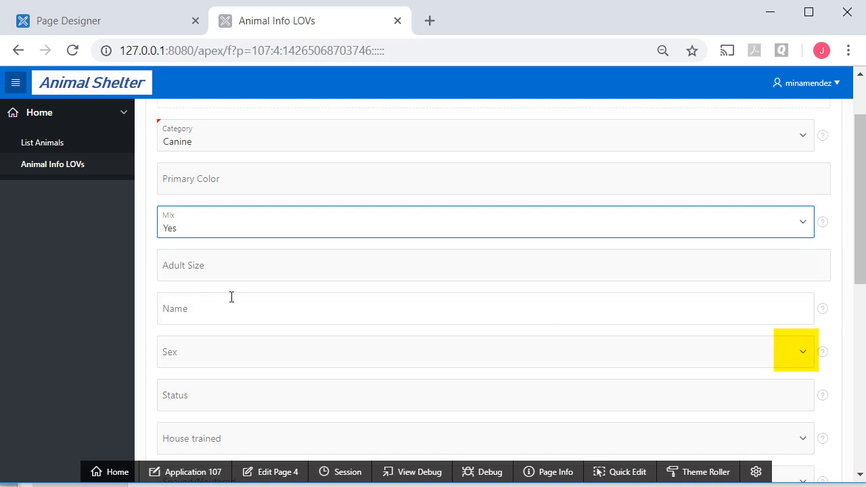
left_click(805, 353)
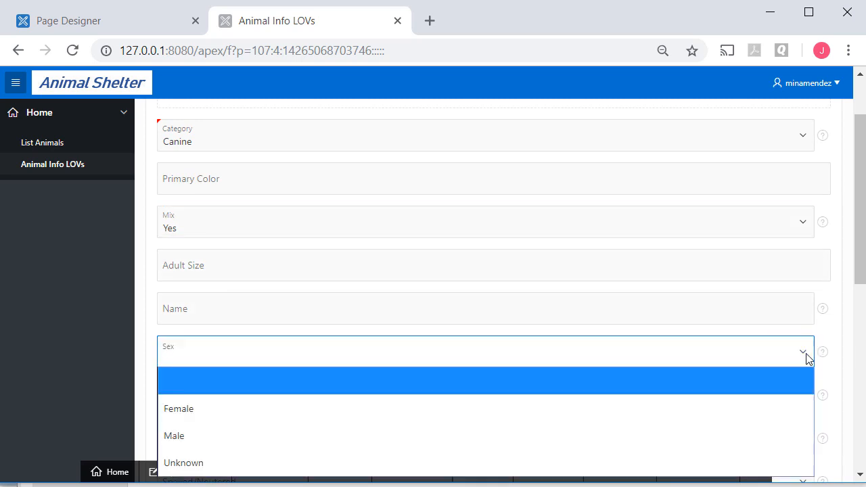
left_click(270, 414)
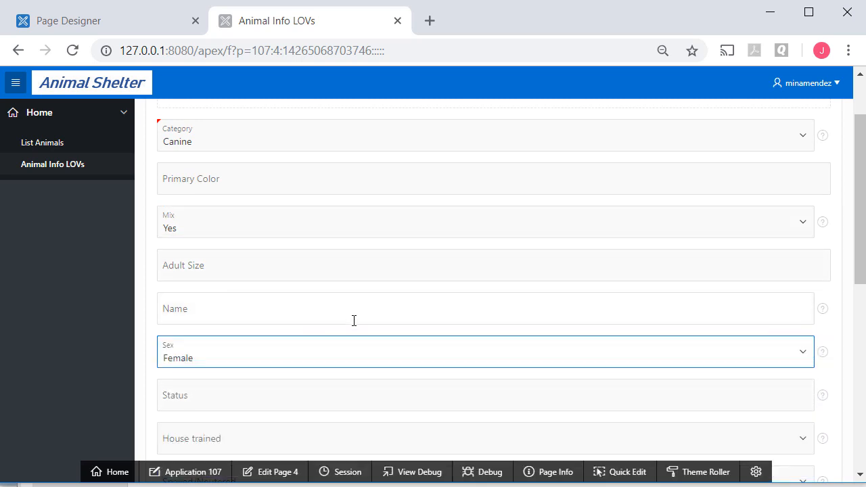
scroll(352, 325, "down", 1)
scroll(352, 329, "up", 2)
scroll(353, 324, "down", 1)
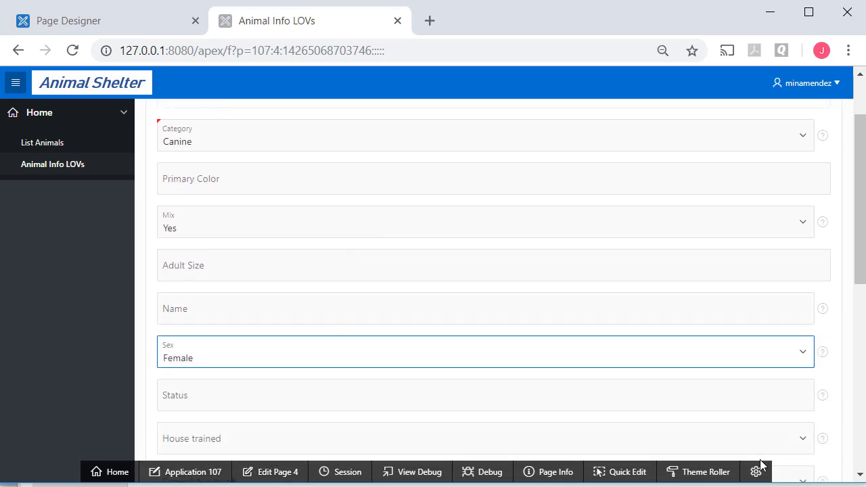
scroll(793, 390, "up", 1)
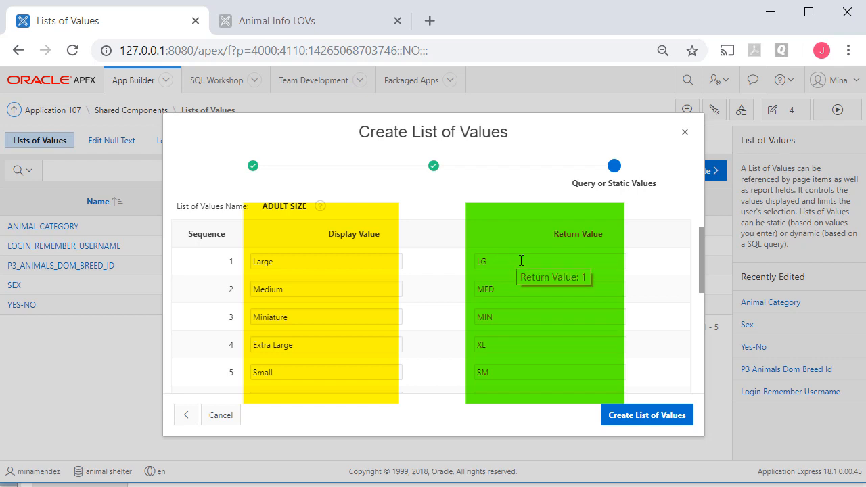
Step: Create the ADULT SIZE list of values with Large/LG, Medium/MED, Miniature/MIN, Extra Large/XL and Small/SM, and check the Adult Size options on the running page
left_click(650, 419)
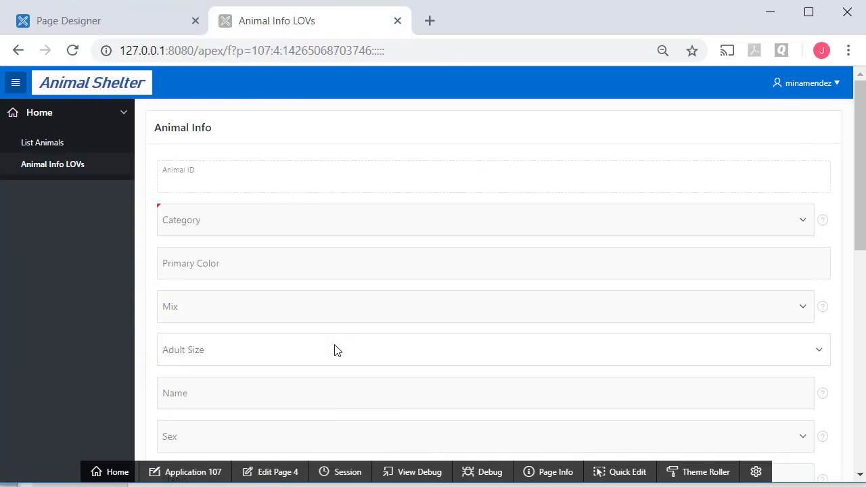
left_click(821, 356)
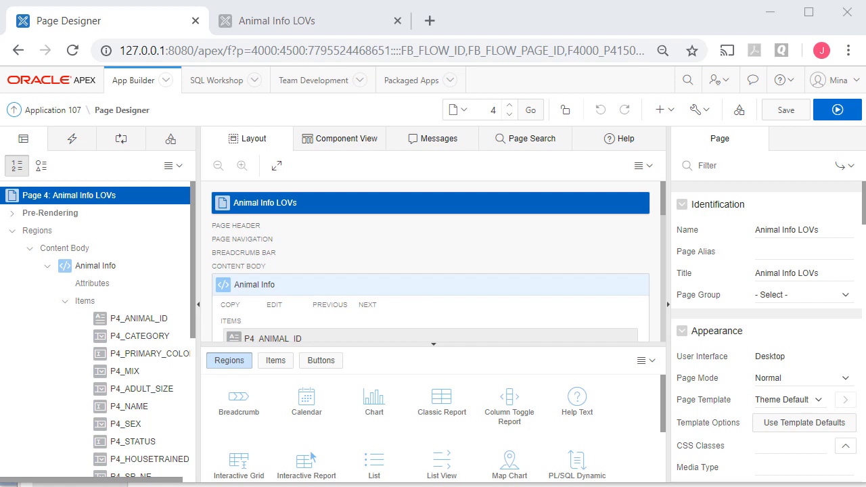
Step: Create a lookup table in Object Browser for the STATUS column of the ANIMALS table
left_click(254, 80)
left_click(230, 111)
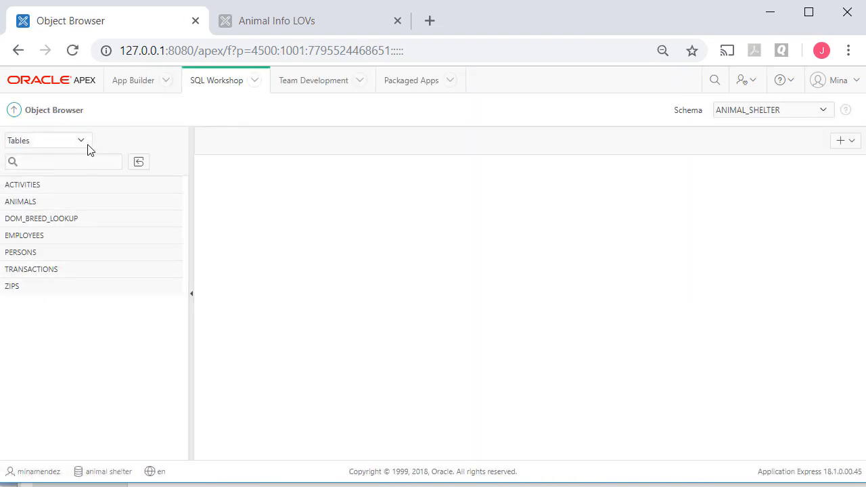
left_click(20, 203)
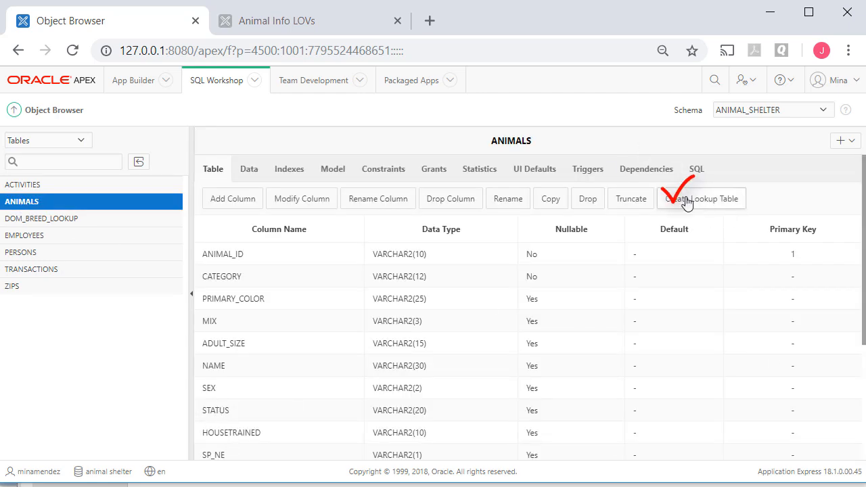
left_click(708, 207)
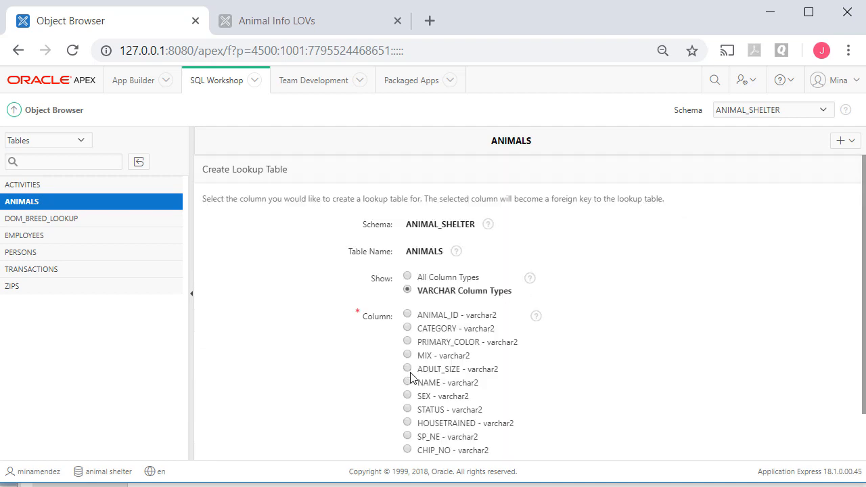
left_click(407, 409)
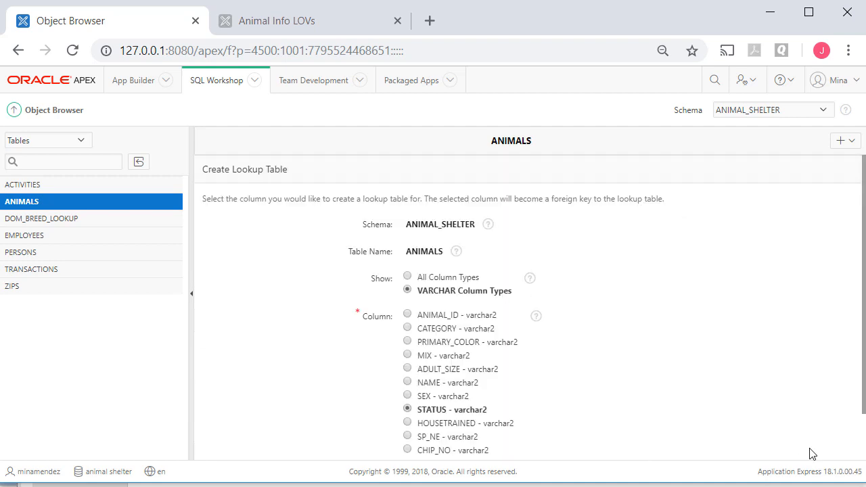
left_click(838, 407)
left_click(836, 408)
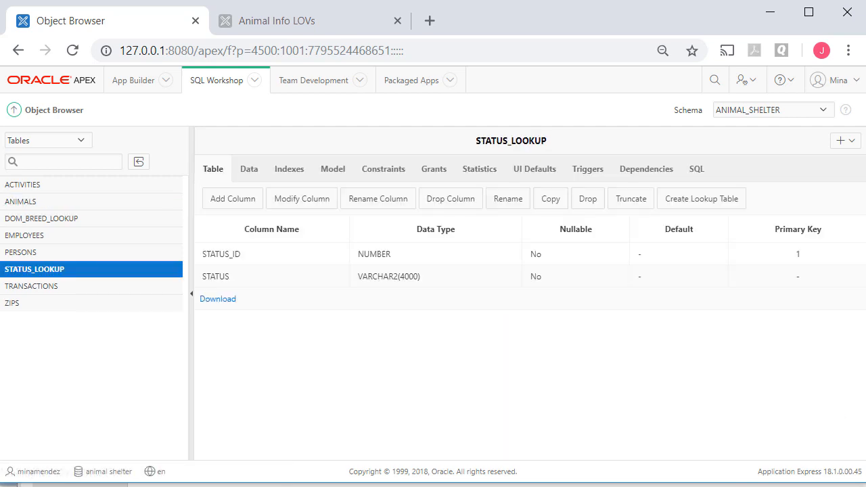
Step: View the data of the STATUS_LOOKUP table and the STATUS_ID column in the ANIMALS table's data
left_click(249, 171)
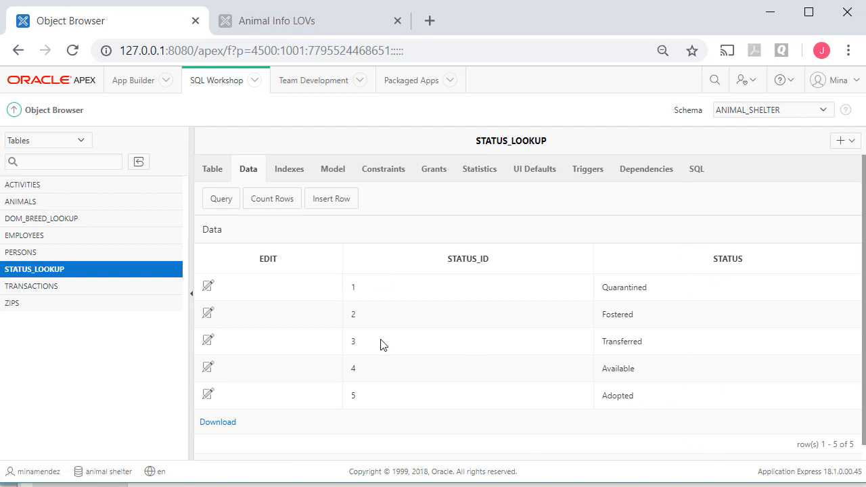
left_click(31, 201)
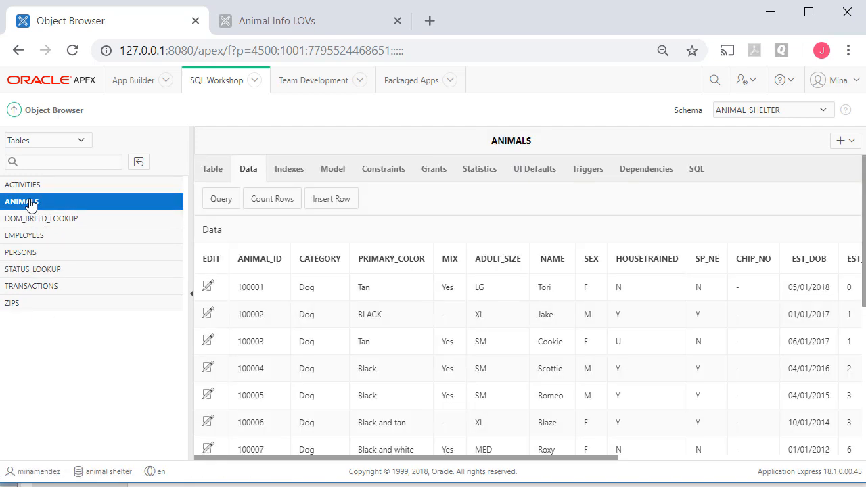
left_click_drag(482, 458, 783, 467)
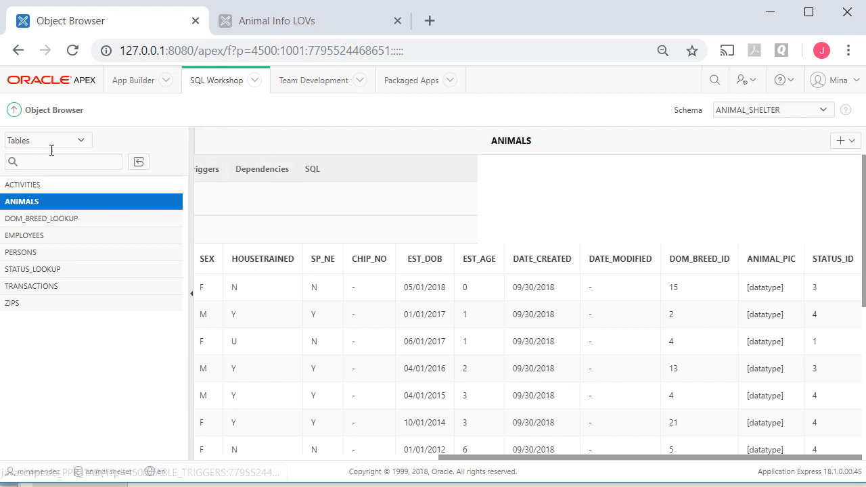
Step: Start a new list of values from scratch in the Daily Operations shared components, named Status List, with the Dynamic type
left_click(126, 80)
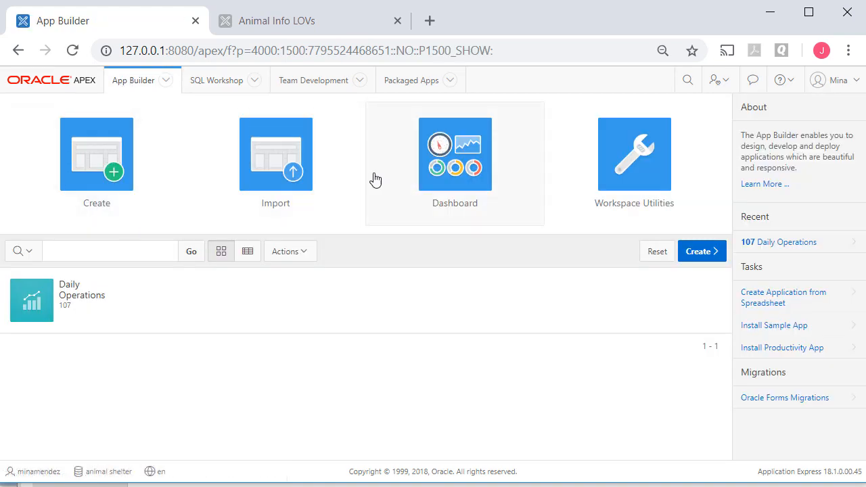
left_click(34, 307)
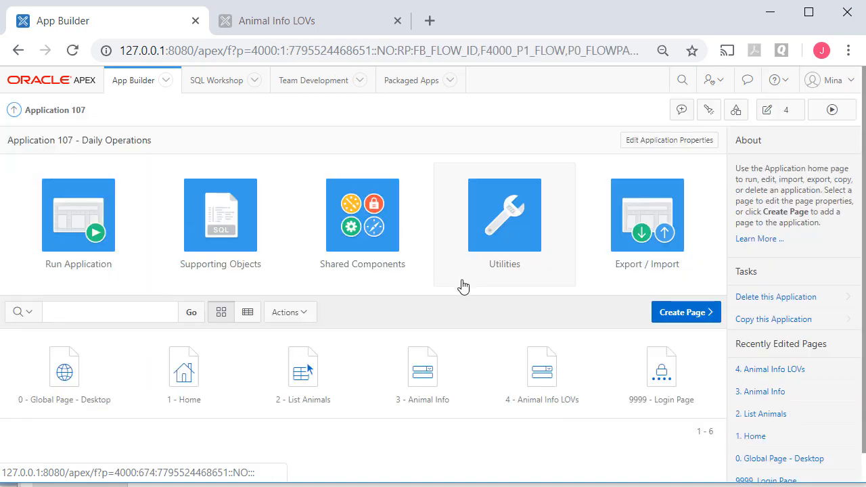
left_click(371, 224)
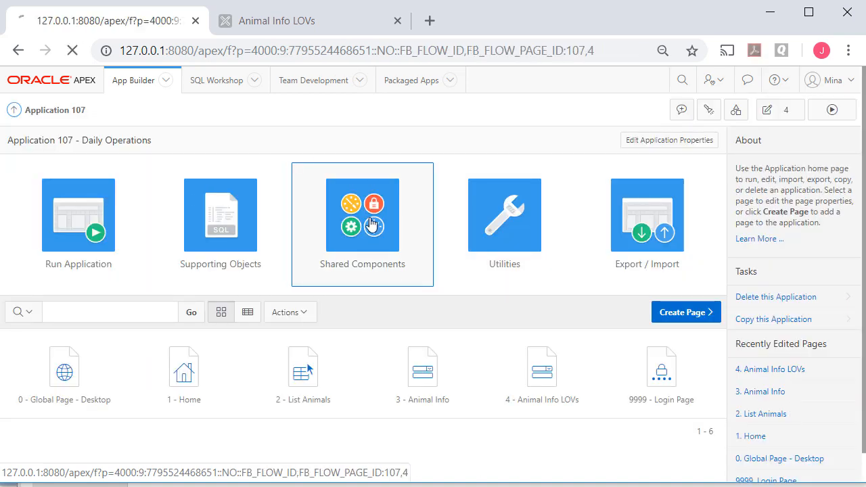
left_click(552, 175)
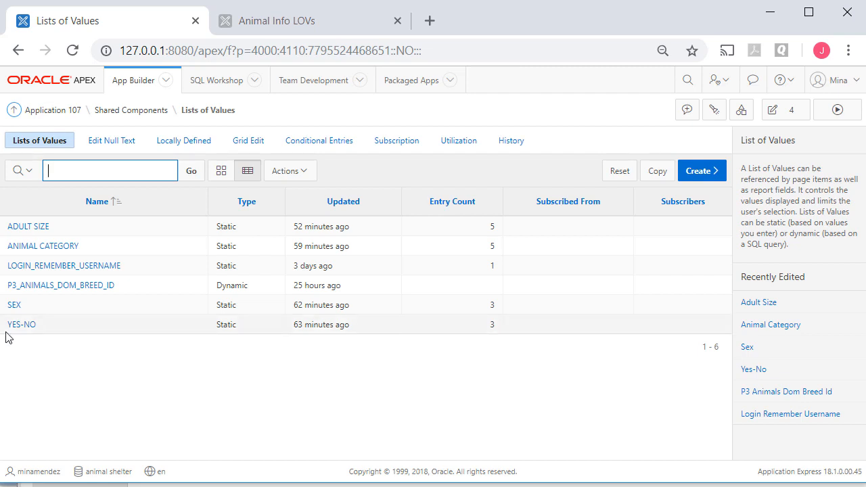
left_click(700, 172)
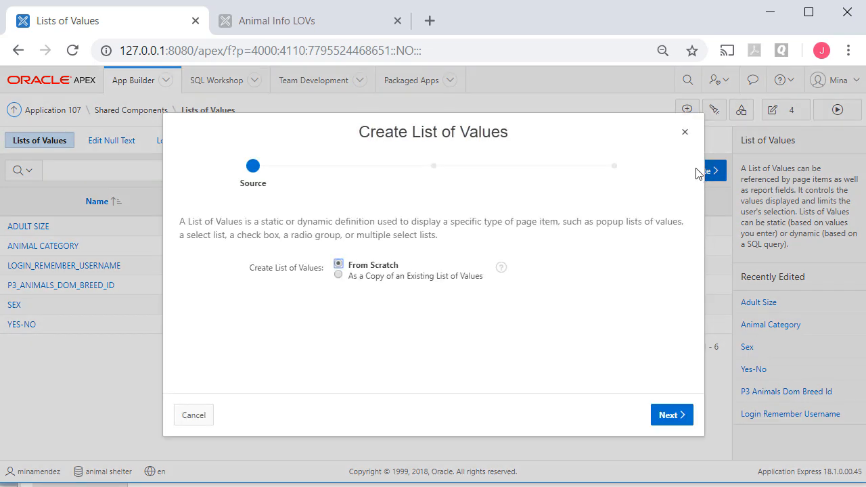
left_click_drag(518, 132, 513, 104)
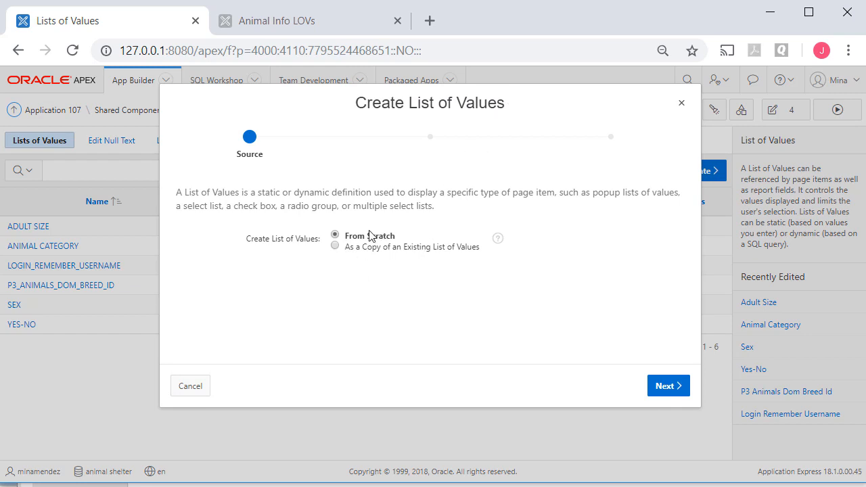
left_click(677, 386)
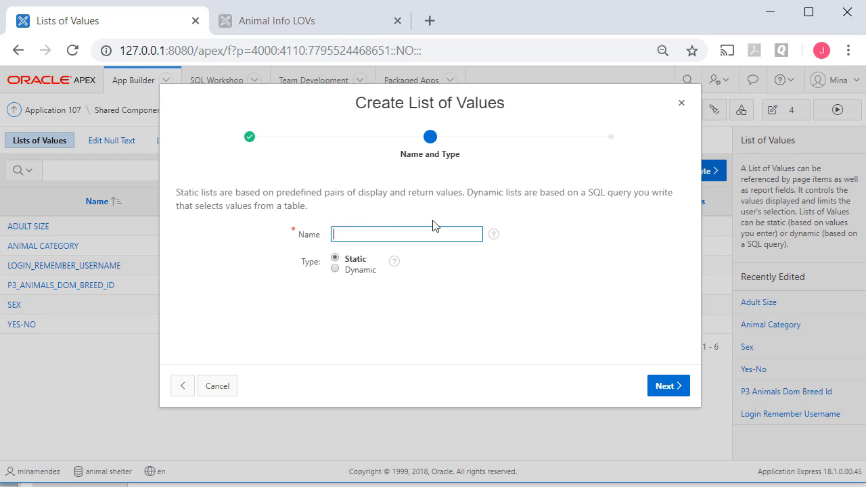
type("Status List")
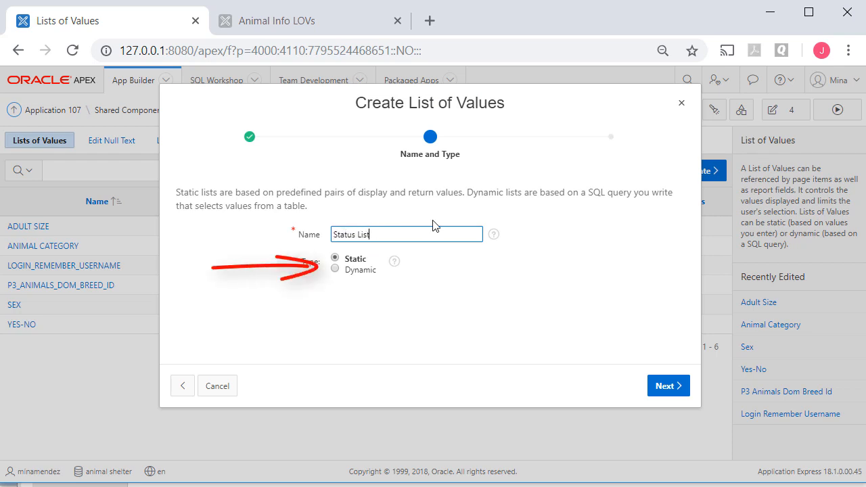
left_click(360, 269)
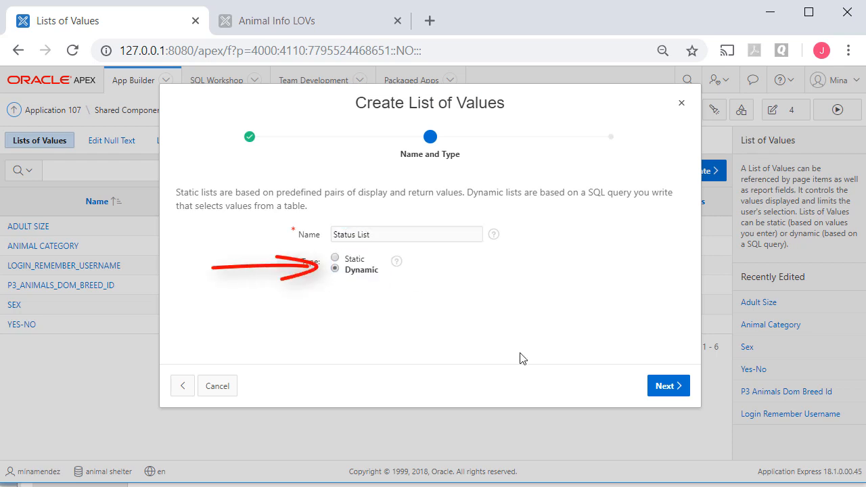
left_click(663, 387)
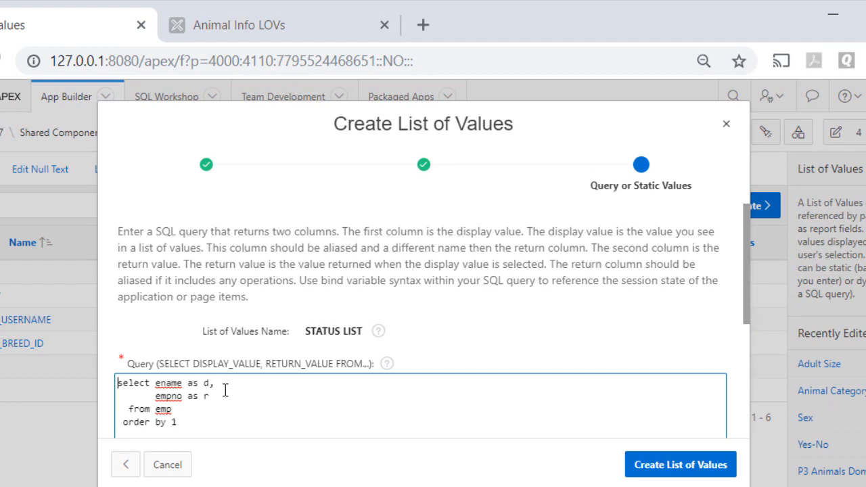
Step: Write the list's query to select status as d and status_id as r from animals, and try to create the list
left_click_drag(155, 383, 182, 383)
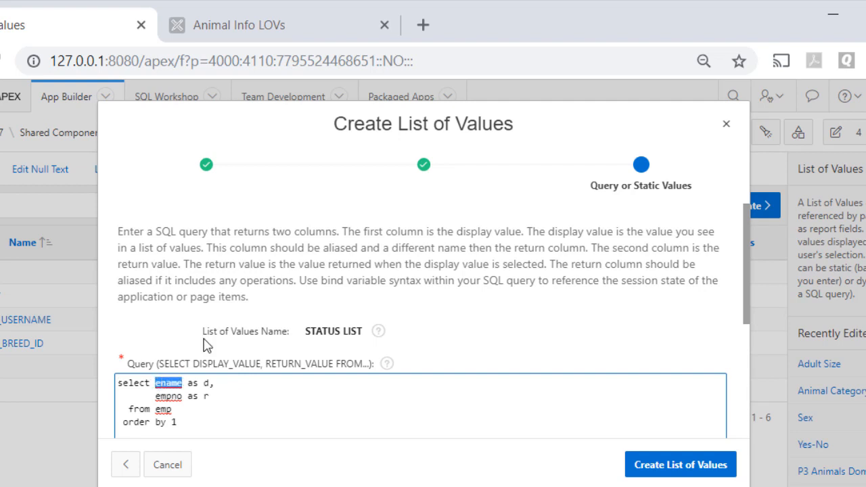
type("status")
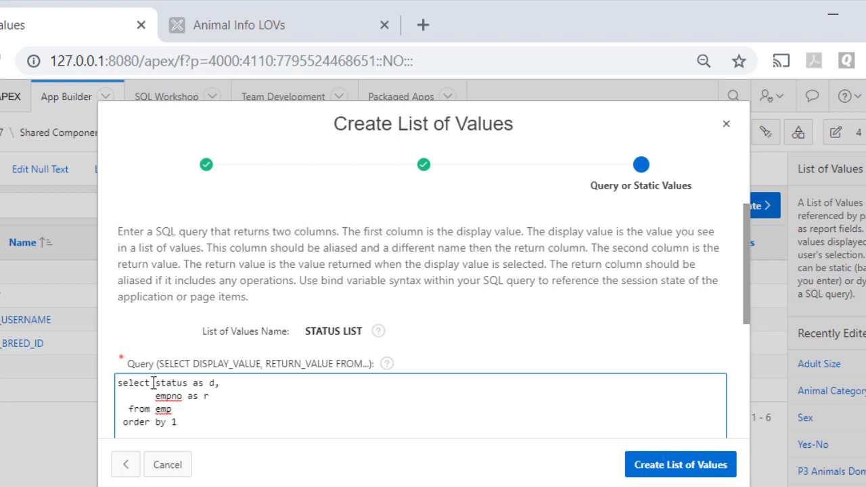
left_click_drag(155, 396, 183, 396)
type("status_i")
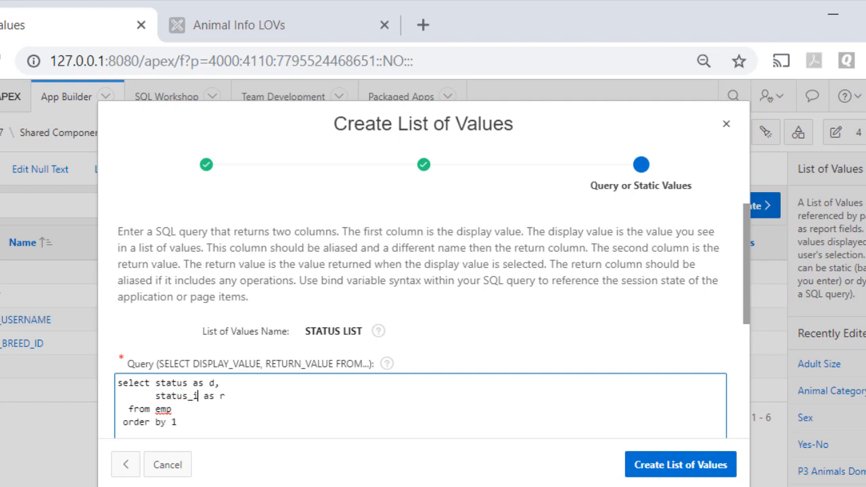
type("d")
double_click(159, 412)
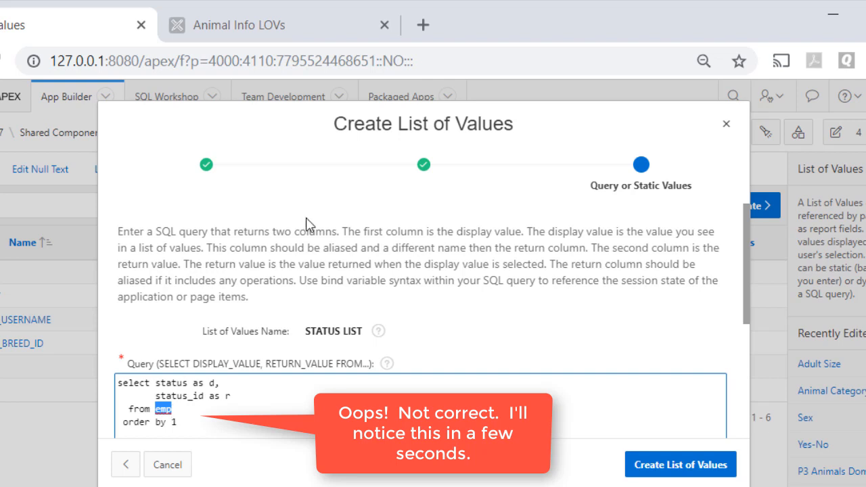
type("animals")
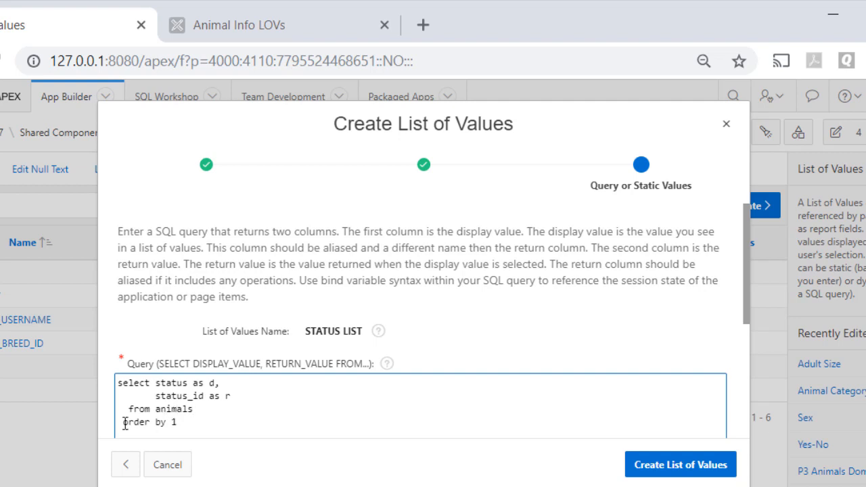
left_click(187, 384)
left_click(703, 467)
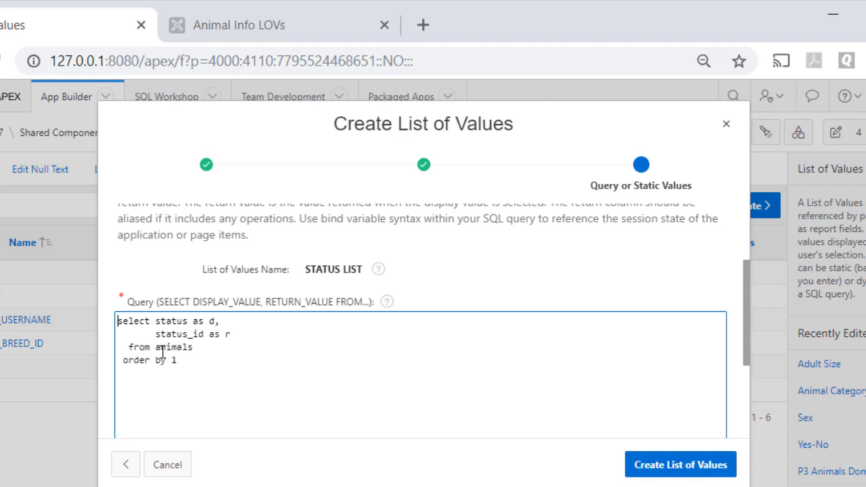
Step: Change the query's source table to status_lookup and create the list of values
left_click_drag(155, 347, 204, 346)
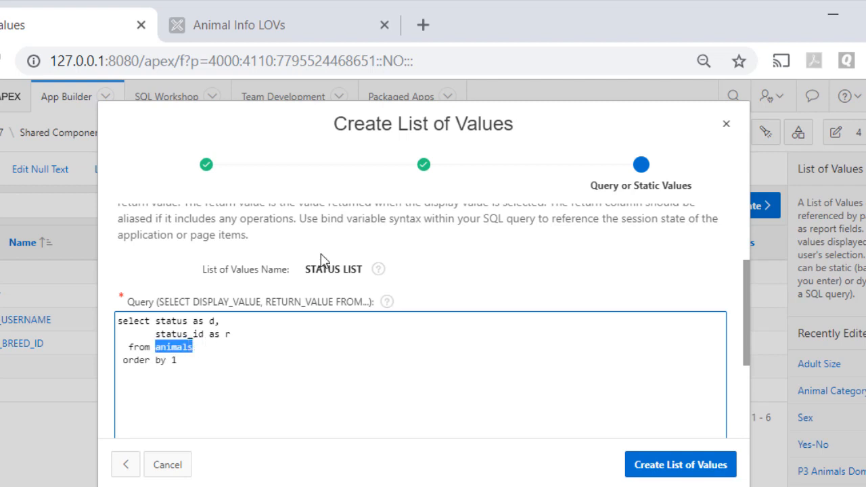
type("statu")
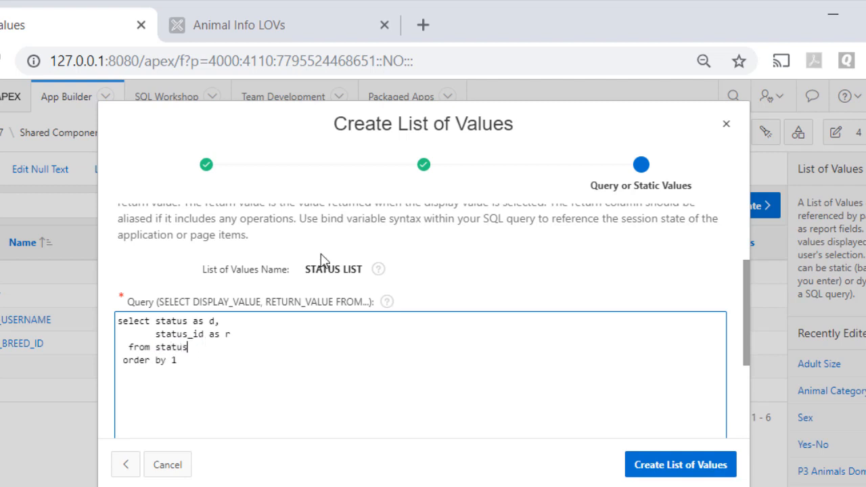
type("s_lookup")
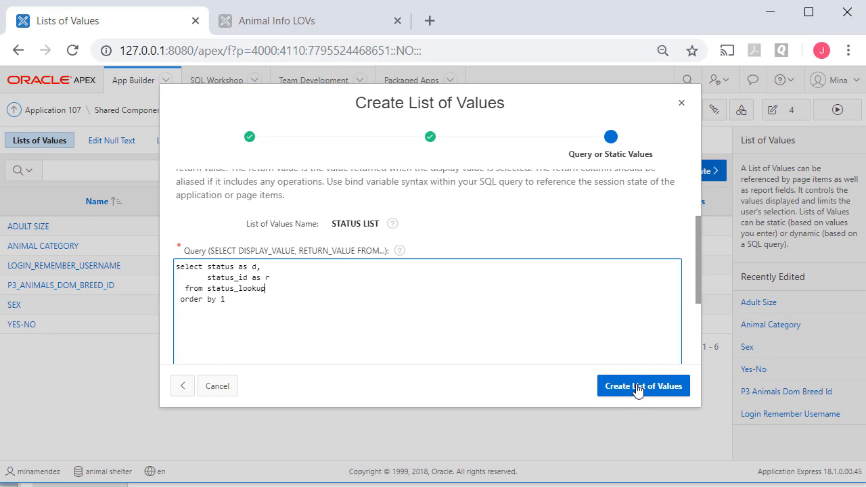
left_click(636, 386)
Step: Open page 4, Animal Info LOVs, in Page Designer and change the P4_STATUS item's type to Select List
left_click(58, 115)
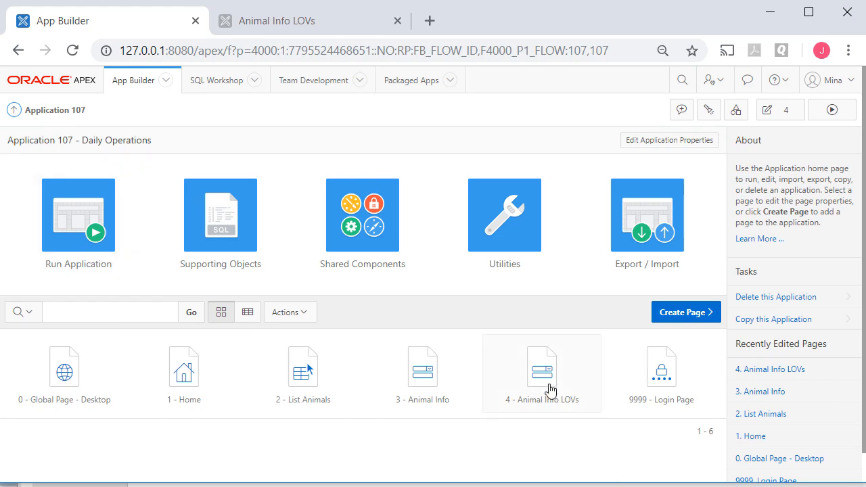
left_click(550, 387)
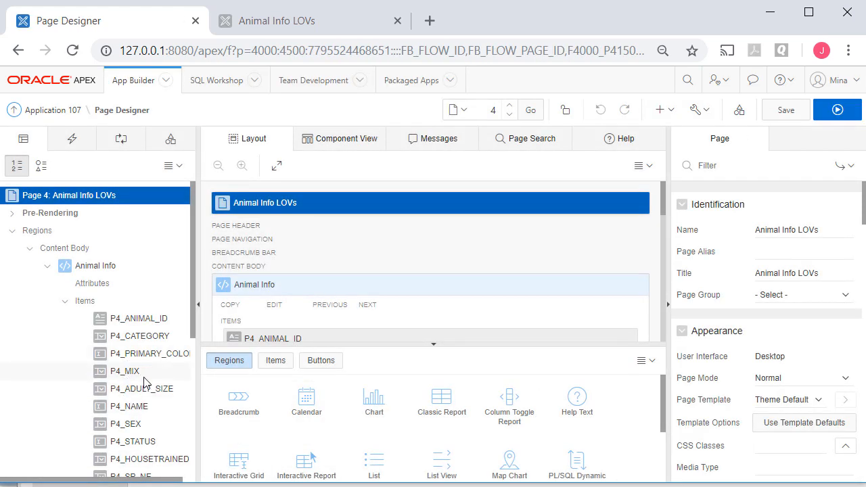
scroll(144, 383, "down", 1)
left_click(152, 358)
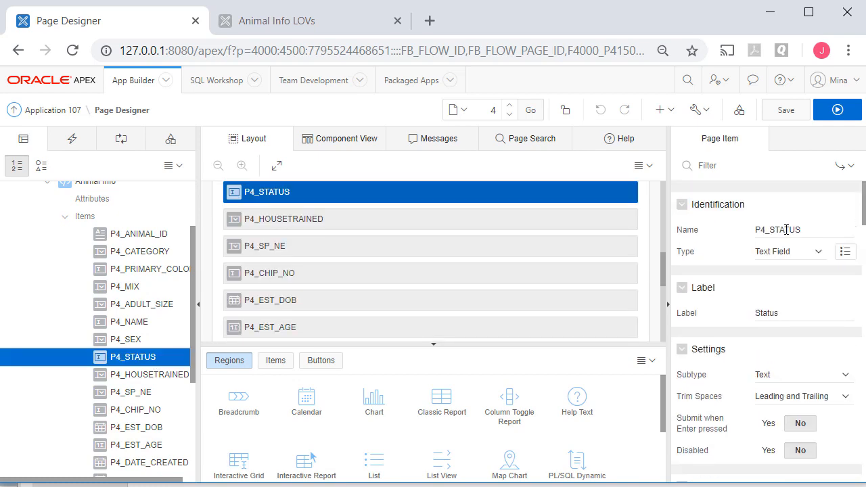
left_click(817, 252)
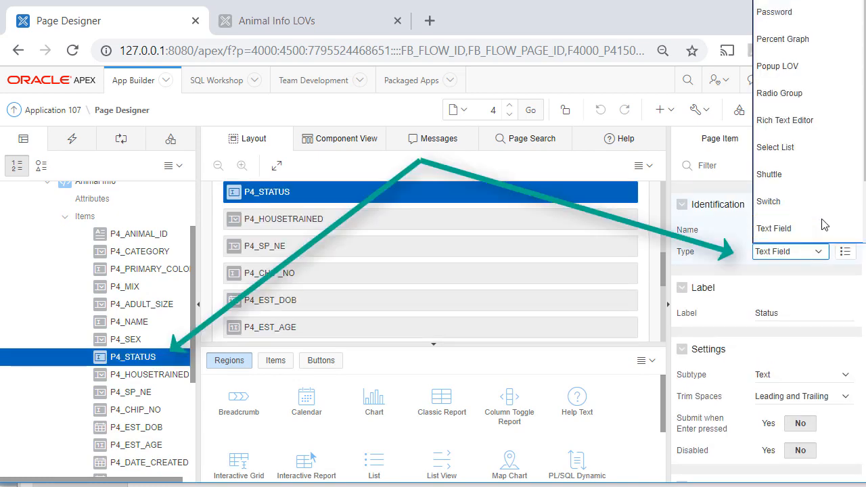
scroll(825, 225, "down", 1)
left_click(778, 120)
Step: Set the P4_STATUS list of values to the shared component STATUS LIST, then save and run the page
scroll(838, 310, "down", 5)
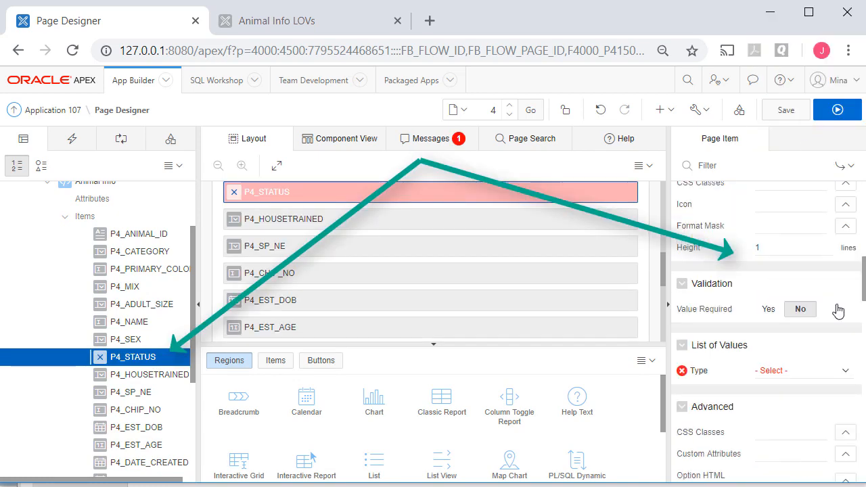
left_click(844, 372)
left_click(821, 418)
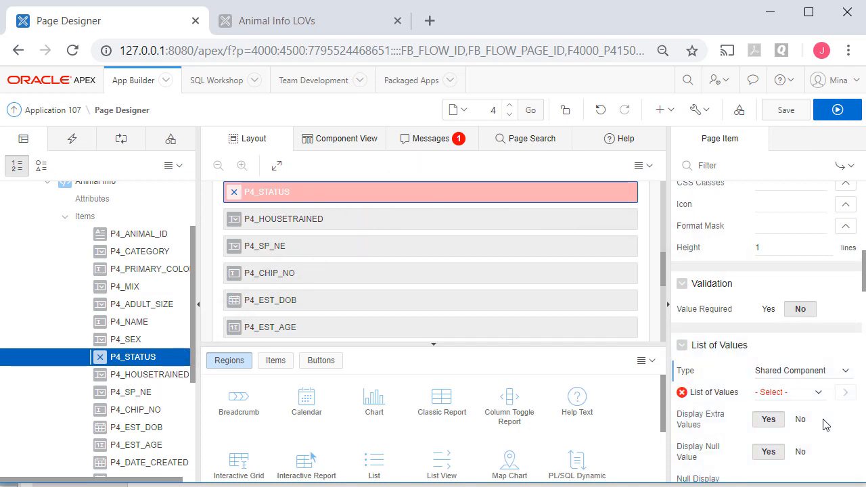
left_click(819, 393)
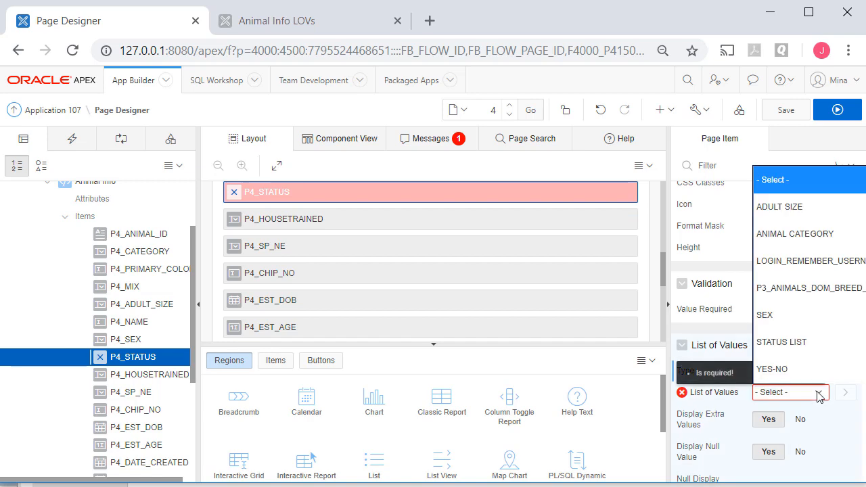
left_click(798, 342)
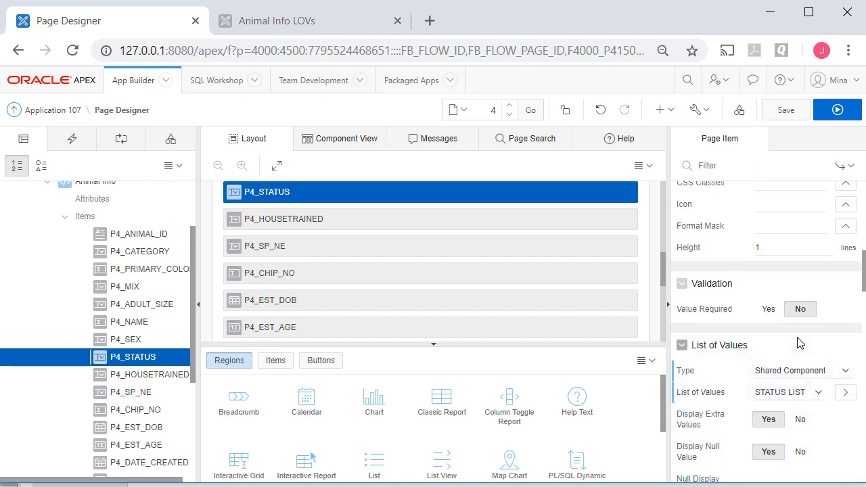
left_click(793, 112)
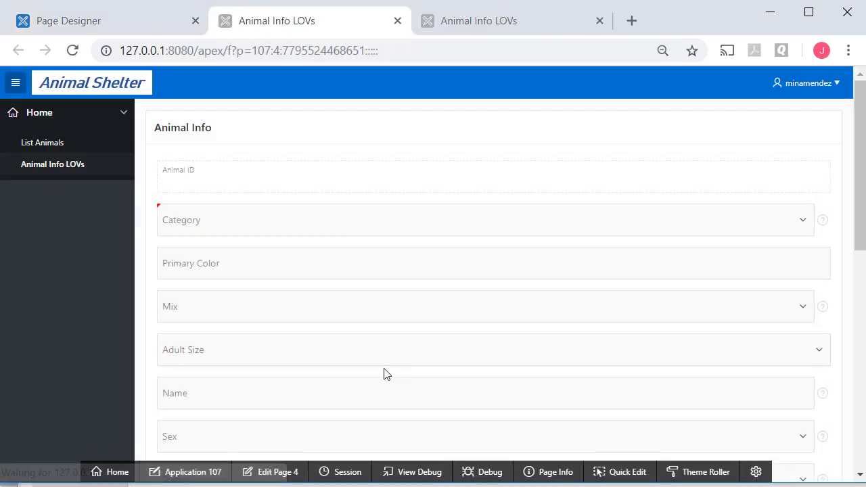
Step: Check the options of the Status select list on the running Animal Info LOVs page
scroll(386, 374, "down", 2)
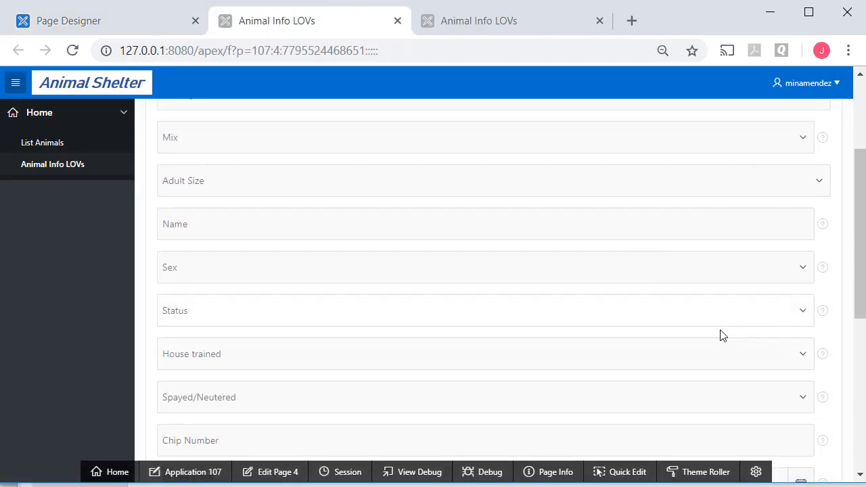
left_click(805, 311)
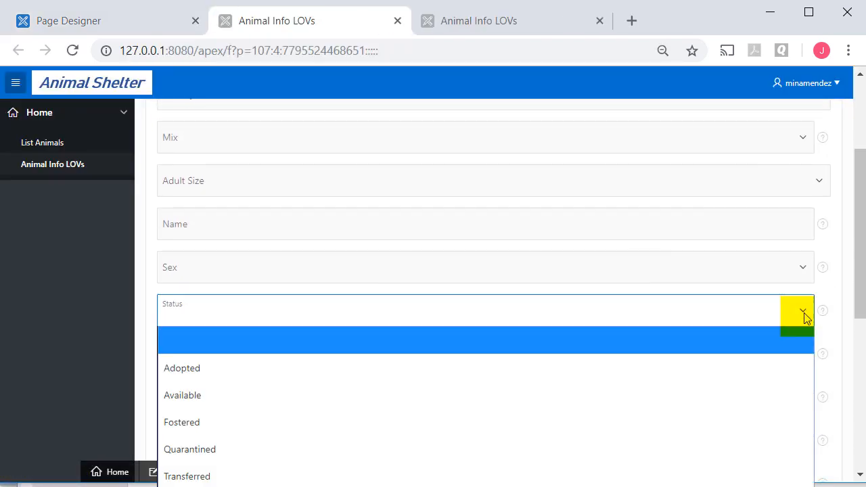
left_click(806, 319)
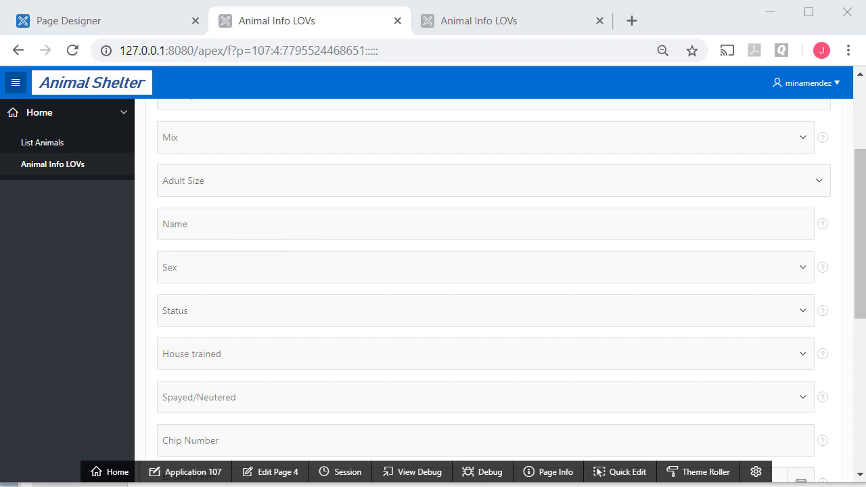
Step: Switch the running application to List Animals, leaving the unsaved form, and open page 2 in Page Designer
left_click(42, 143)
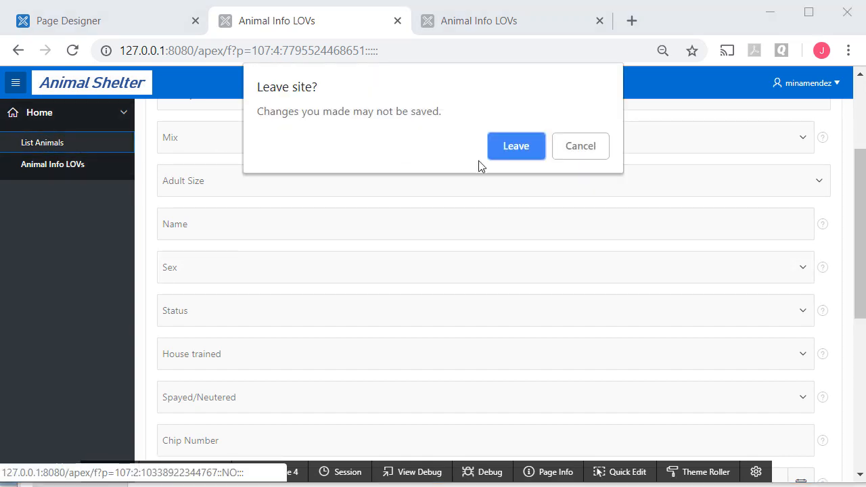
left_click(516, 146)
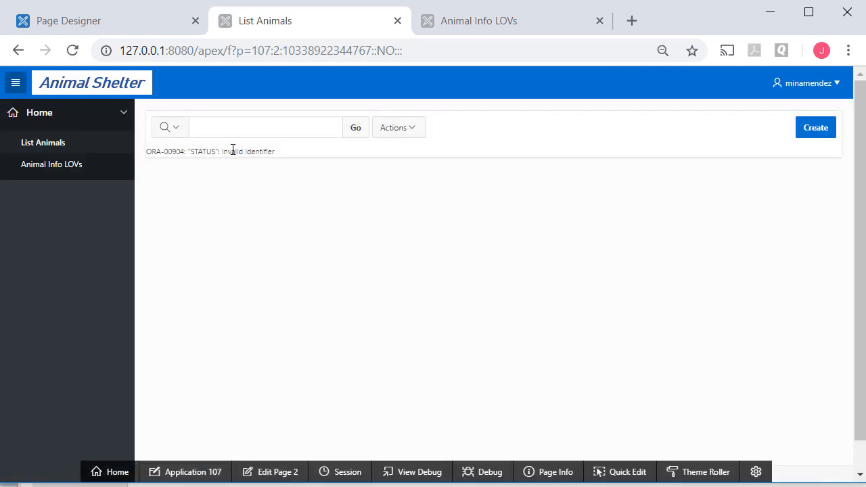
left_click(277, 474)
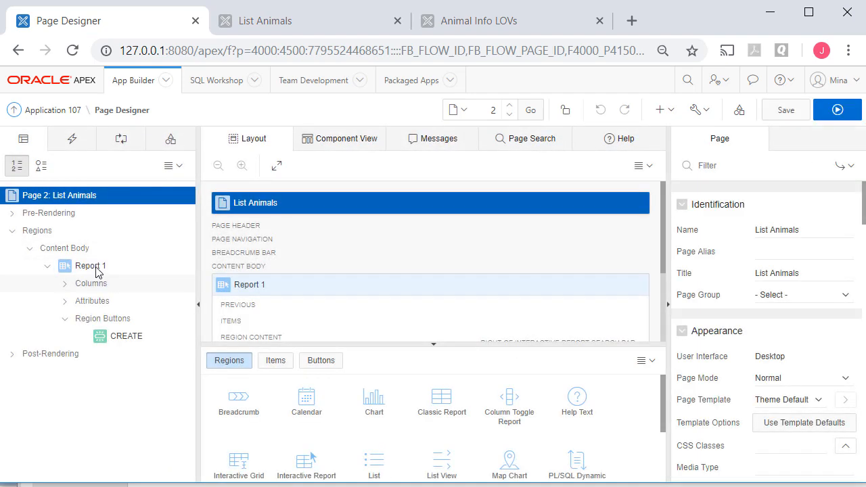
Step: Change the STATUS column to STATUS_ID in Report 1's SQL query, then save and run the page
left_click(97, 268)
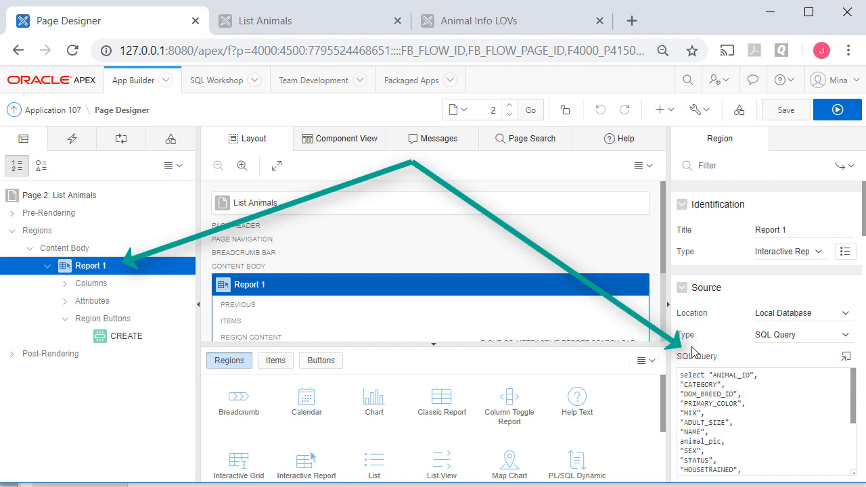
left_click(846, 358)
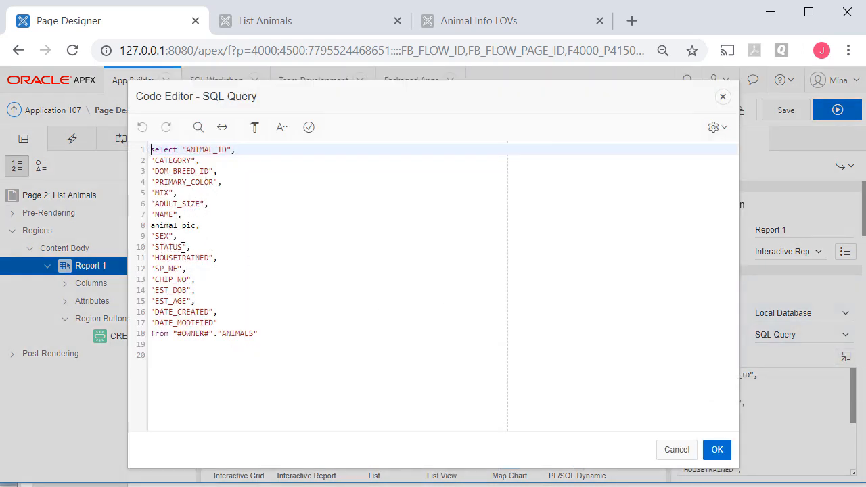
left_click(183, 247)
type("_ID")
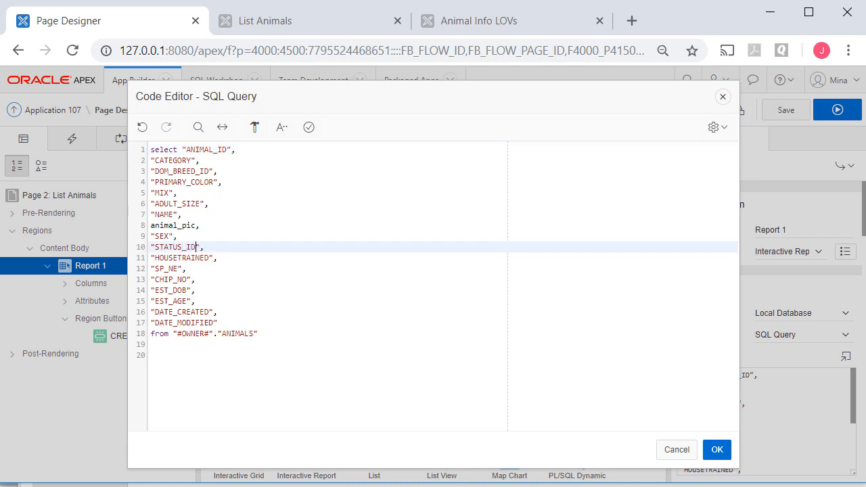
left_click(716, 449)
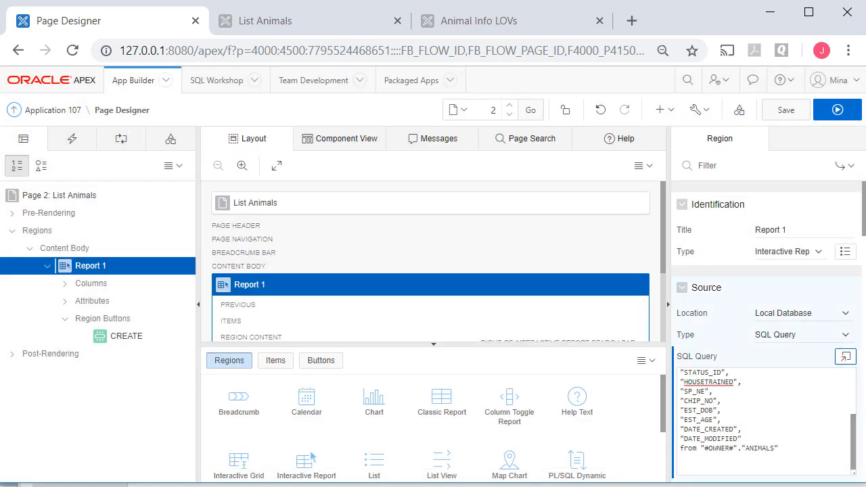
left_click(838, 110)
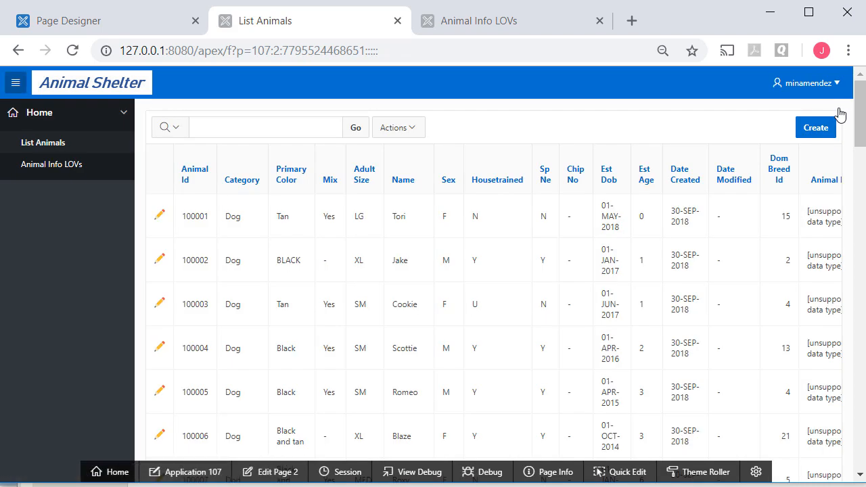
Step: In Page Designer, set Report 1's link target to page 4, with item P4_ANIMAL_ID receiving #ANIMAL_ID#
left_click(277, 473)
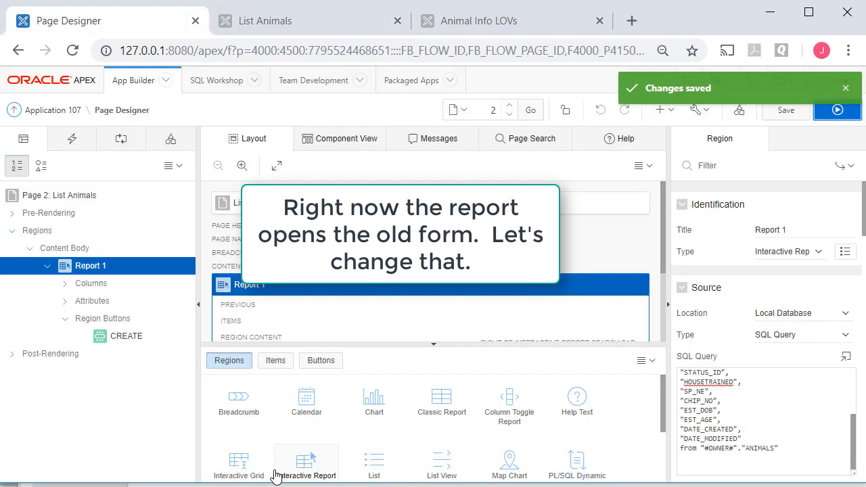
left_click(100, 268)
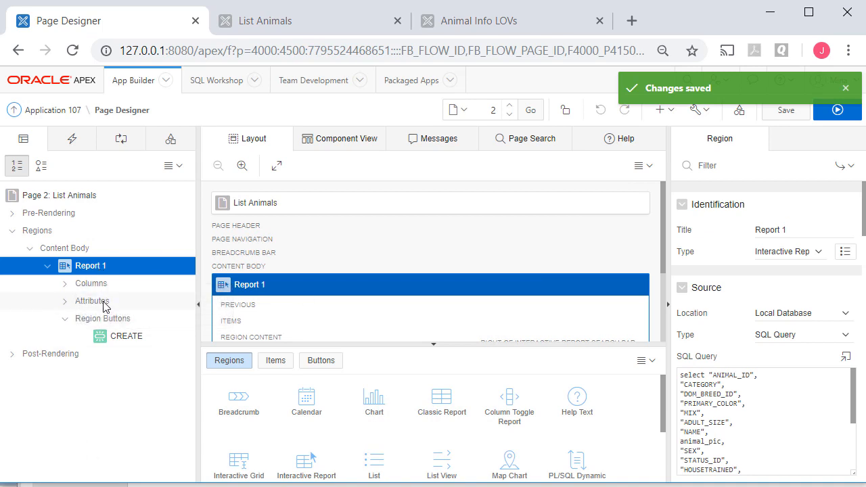
left_click(92, 302)
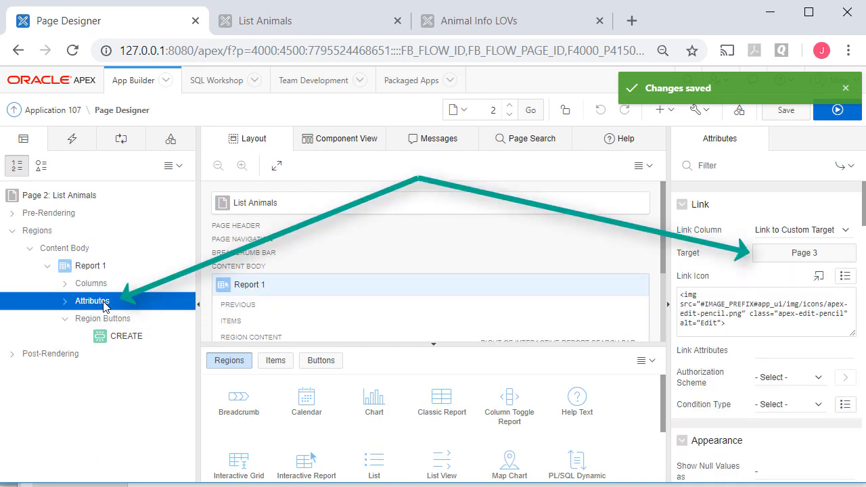
left_click(832, 253)
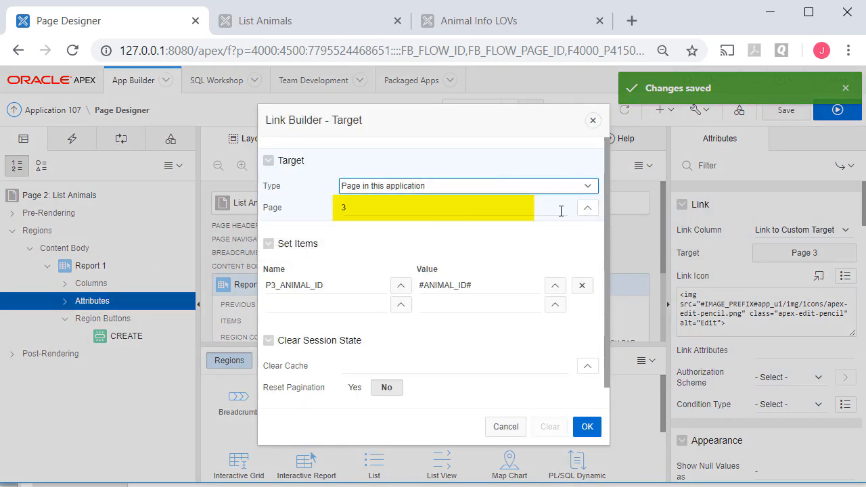
left_click(589, 211)
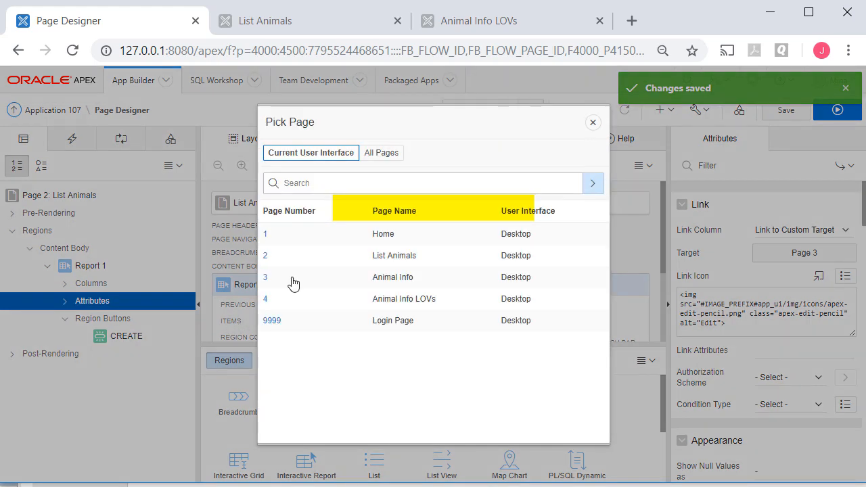
left_click(265, 299)
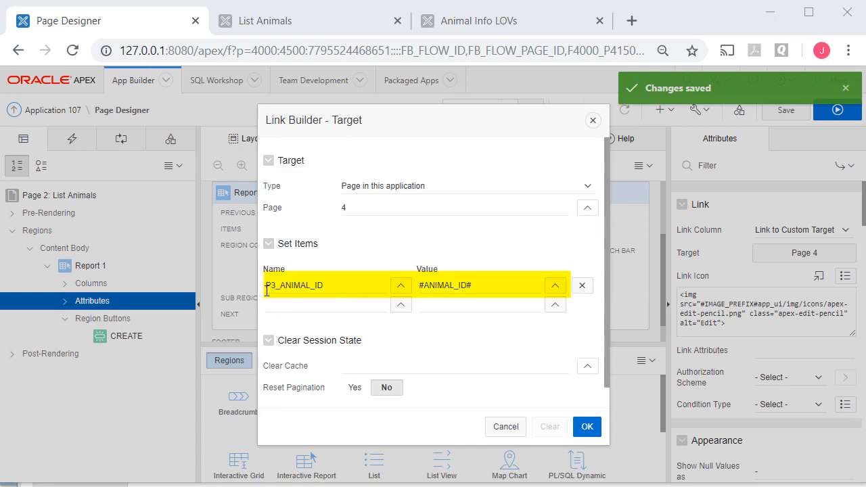
left_click(401, 291)
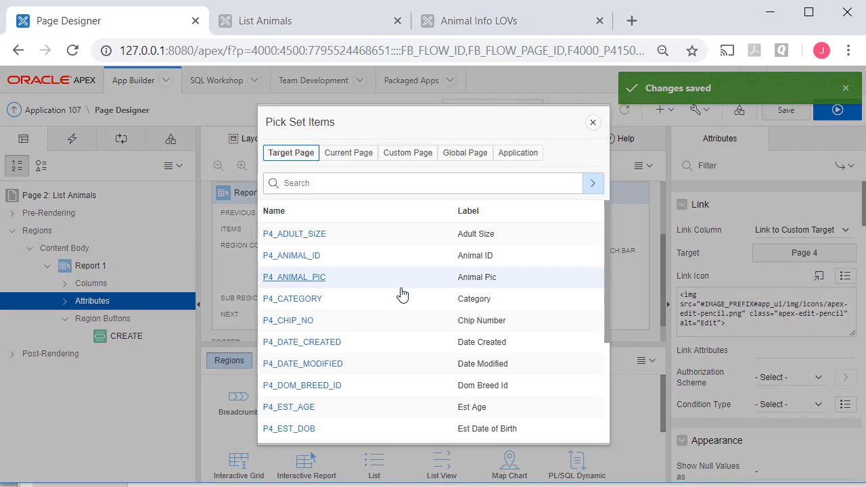
left_click(291, 256)
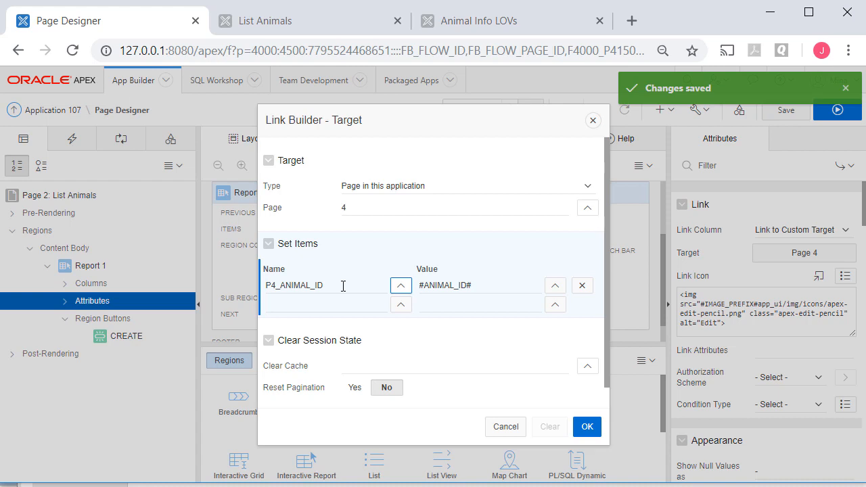
left_click(585, 426)
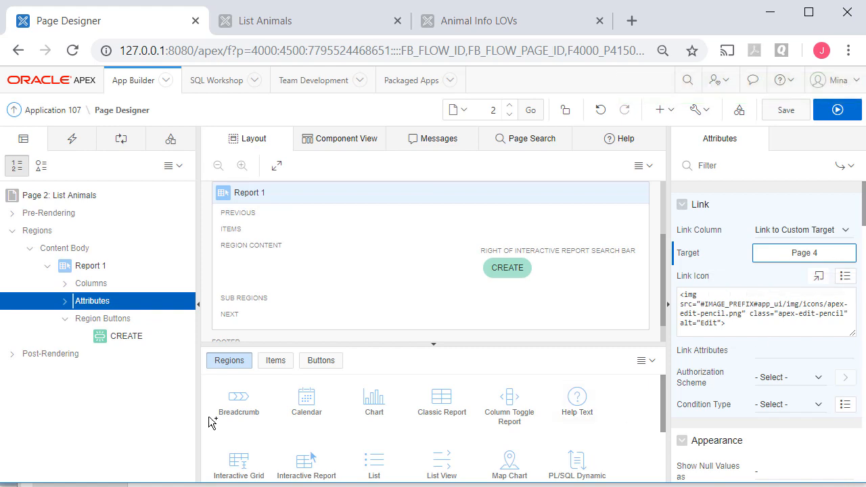
Step: Set the CREATE button's redirect target to page 4
mouse_move(130, 344)
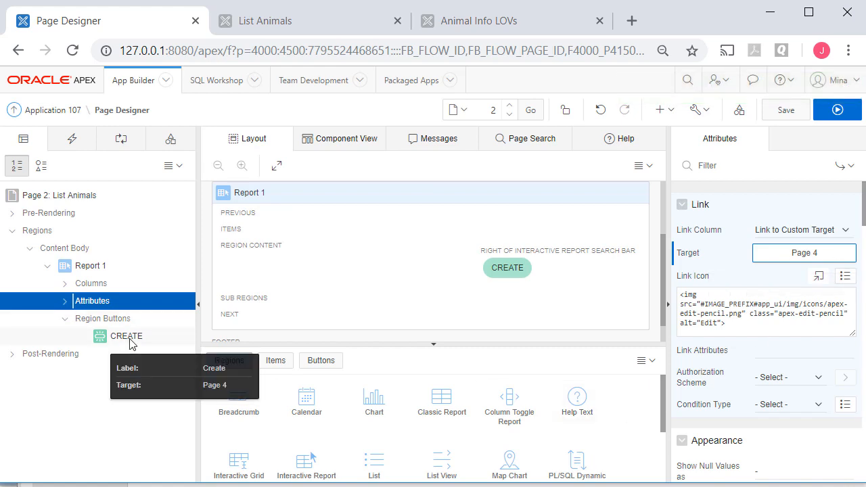
left_click(130, 339)
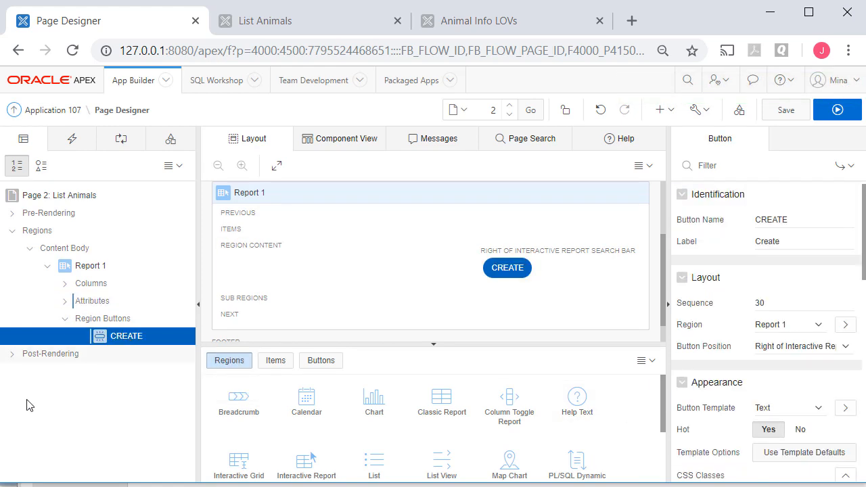
mouse_move(130, 341)
scroll(827, 302, "down", 2)
scroll(831, 307, "down", 3)
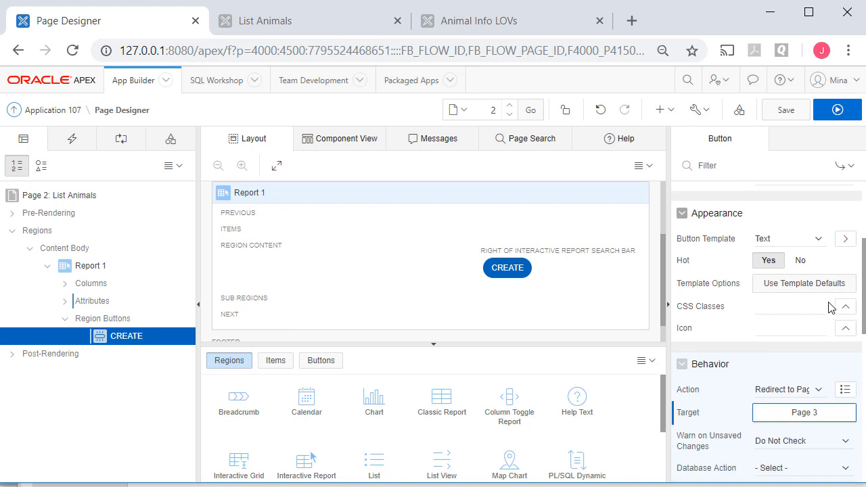
left_click(819, 328)
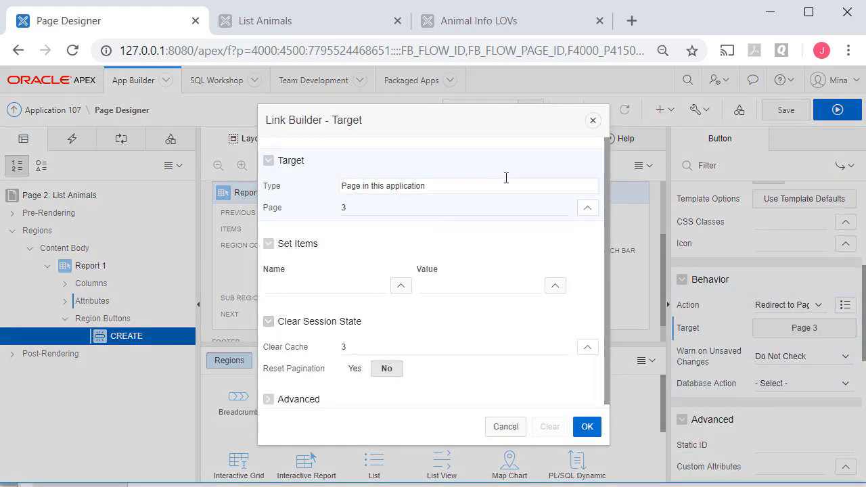
left_click(468, 208)
left_click_drag(366, 210, 264, 201)
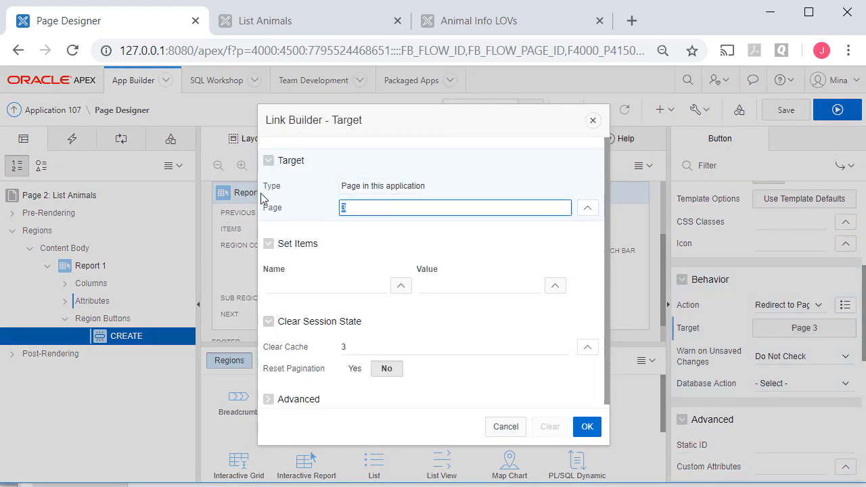
type("4")
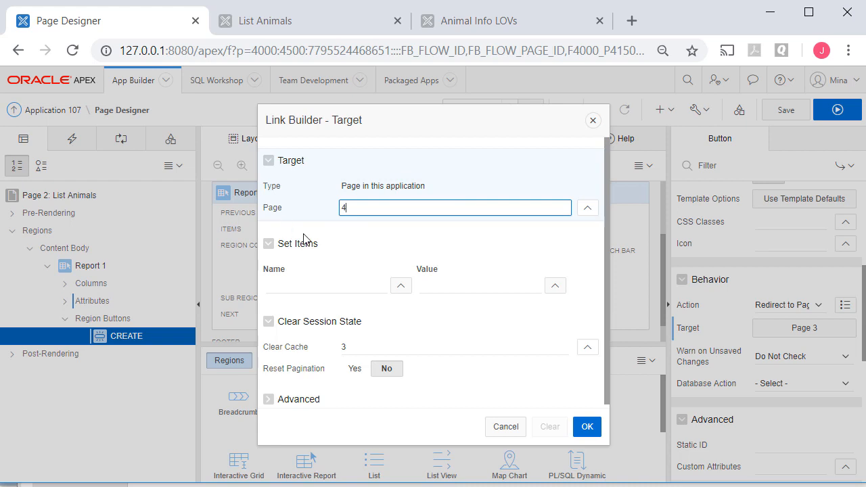
left_click(586, 428)
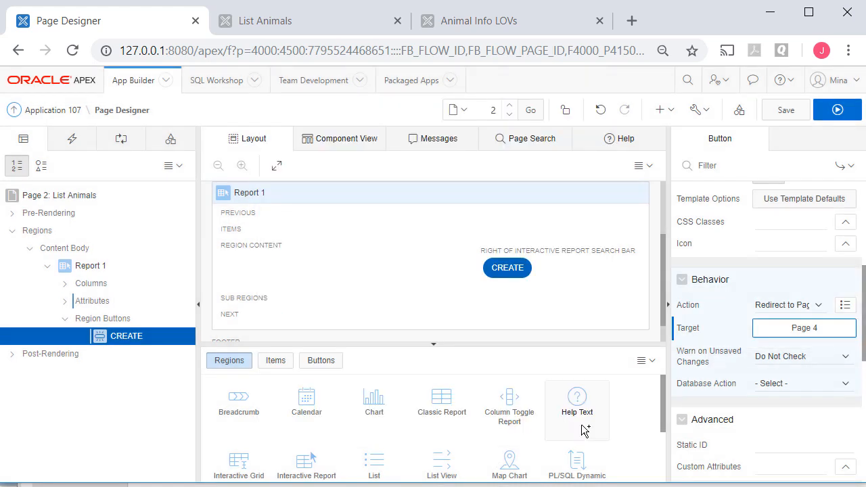
Step: Save and run the List Animals page, and open animal 100001 through its edit link
left_click(787, 111)
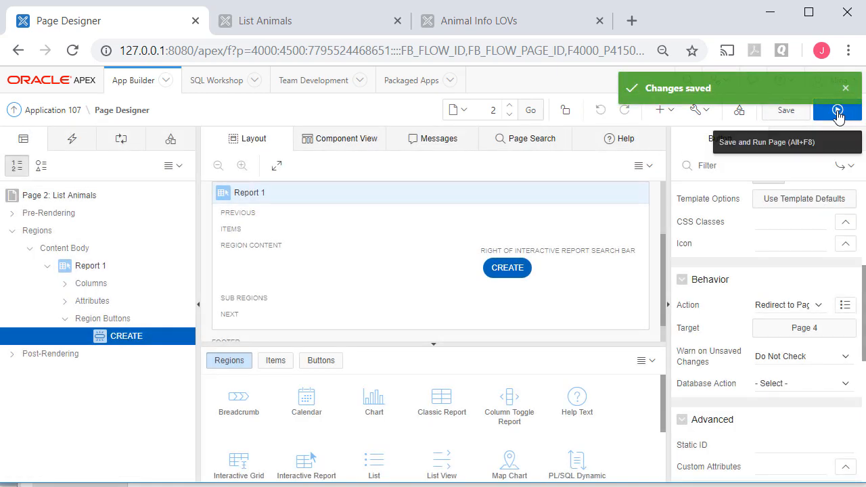
left_click(839, 112)
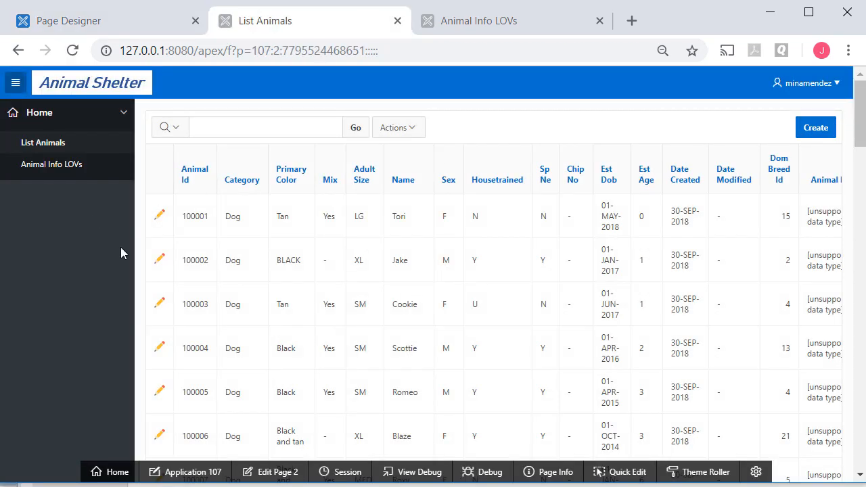
left_click(163, 216)
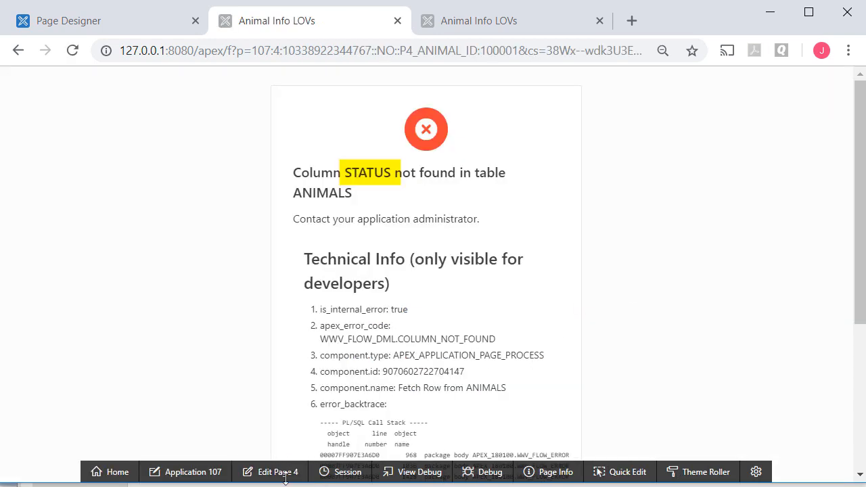
Step: Open page 4 in Page Designer and set the P4_STATUS item's source database column to STATUS_ID
left_click(277, 472)
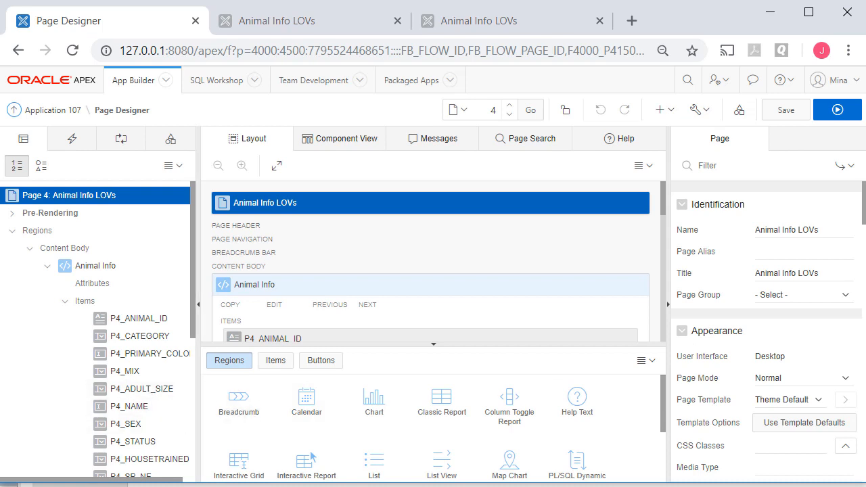
left_click(151, 444)
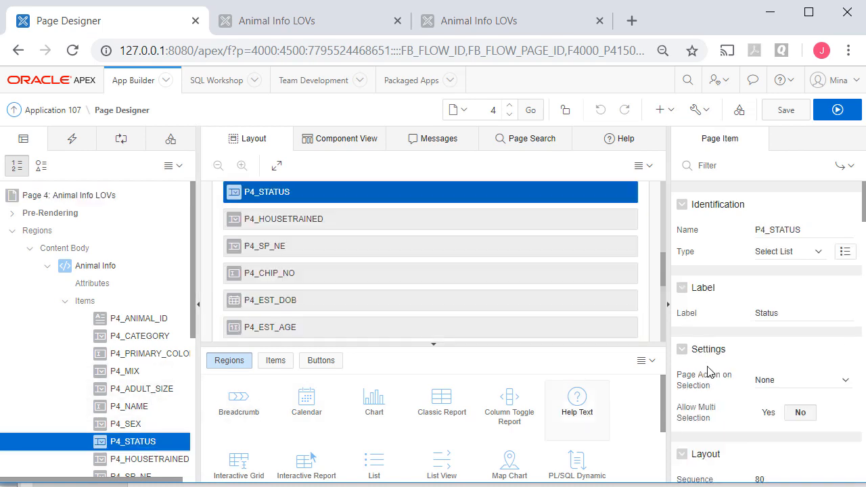
left_click_drag(865, 214, 865, 281)
scroll(805, 319, "down", 8)
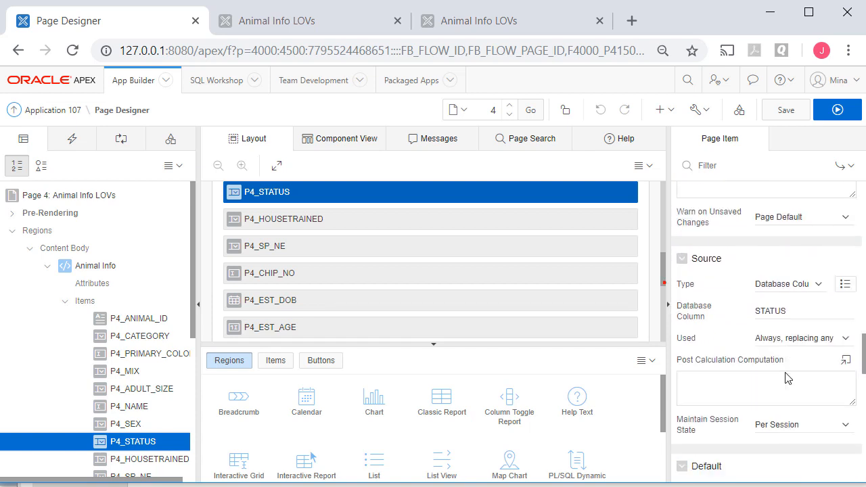
left_click(803, 297)
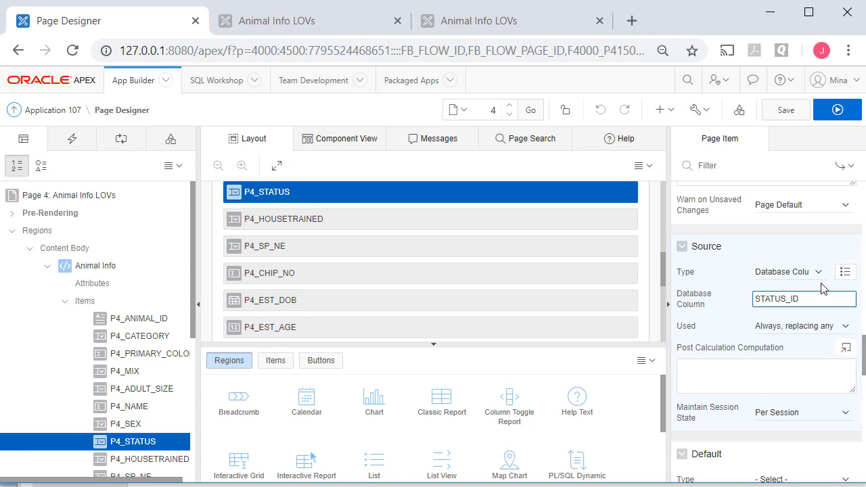
Step: Save and run page 4, then return to List Animals and open animal 100001 through its edit link
left_click(786, 110)
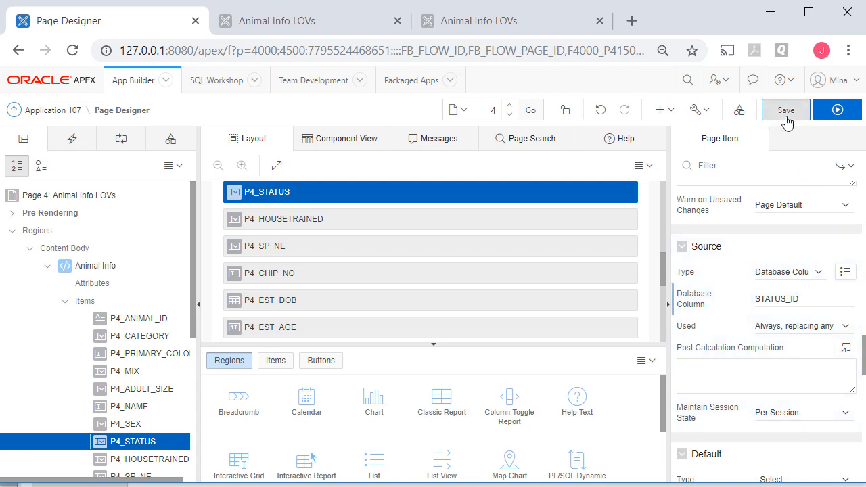
left_click(835, 110)
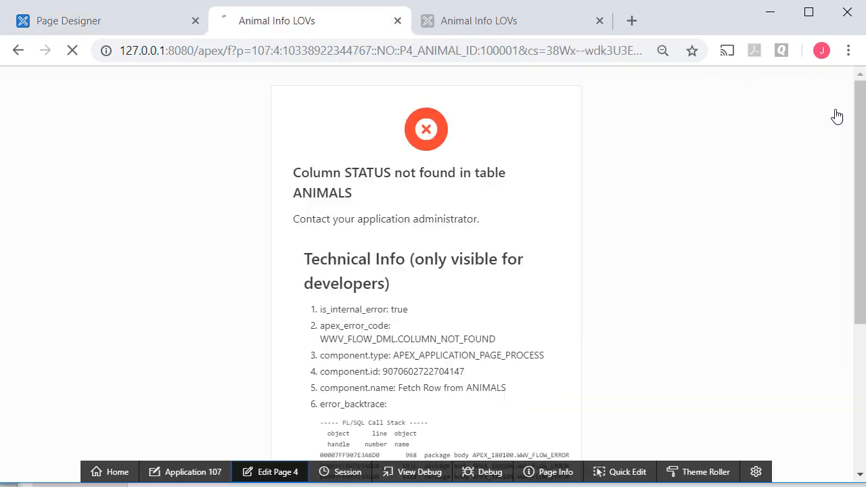
left_click(47, 146)
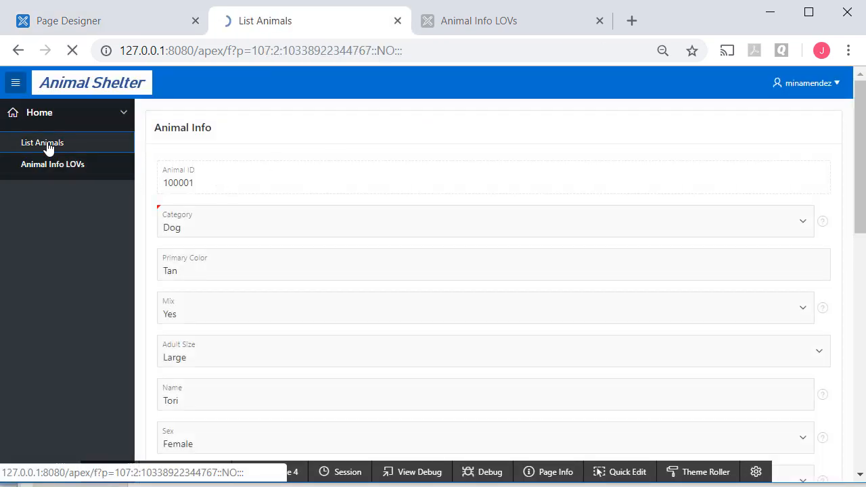
left_click(159, 217)
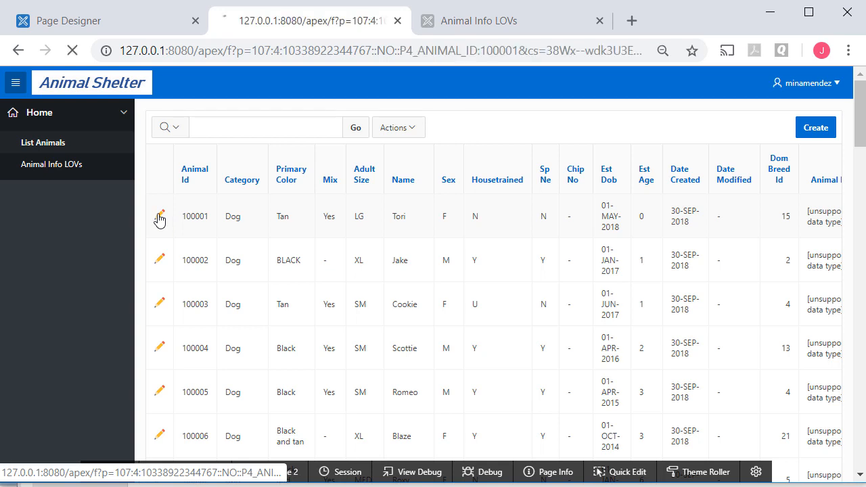
Step: Review the Animal Info form for animal 100001, checking the status, the other list-based fields and the picture
scroll(256, 291, "down", 5)
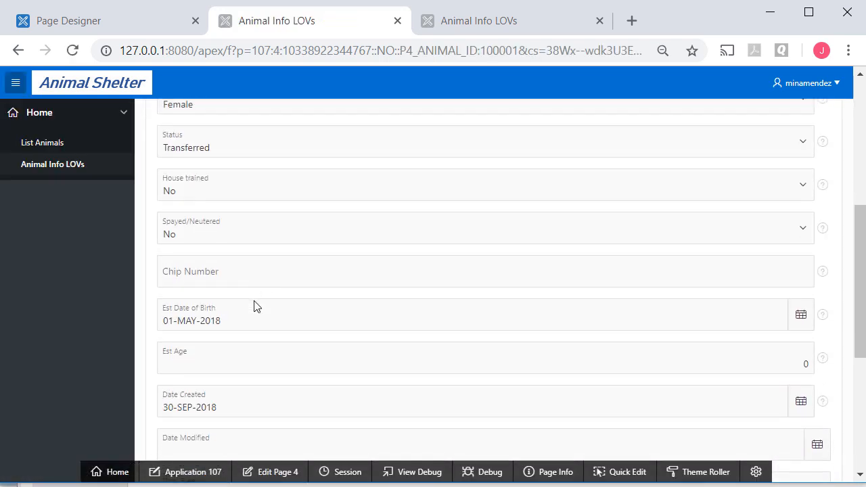
scroll(255, 305, "up", 5)
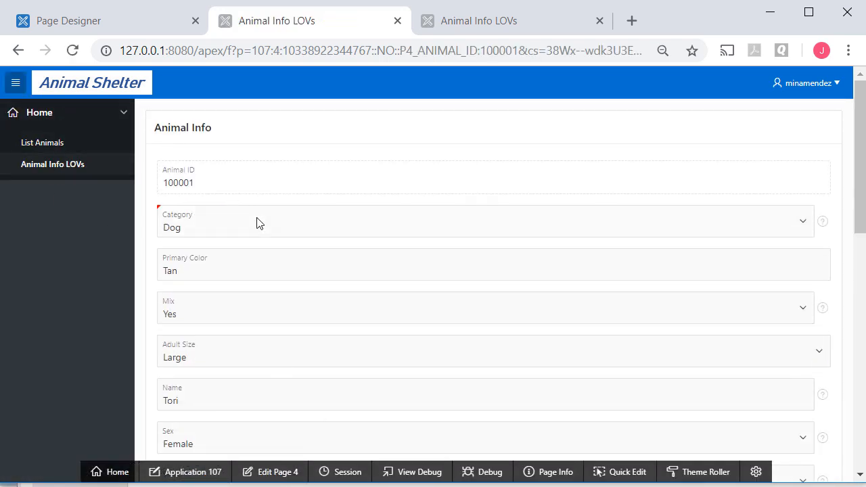
scroll(858, 460, "down", 10)
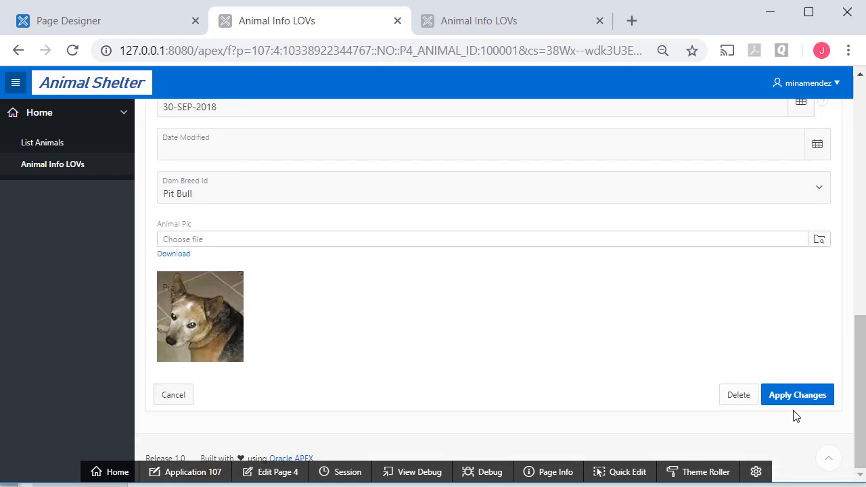
scroll(815, 425, "up", 10)
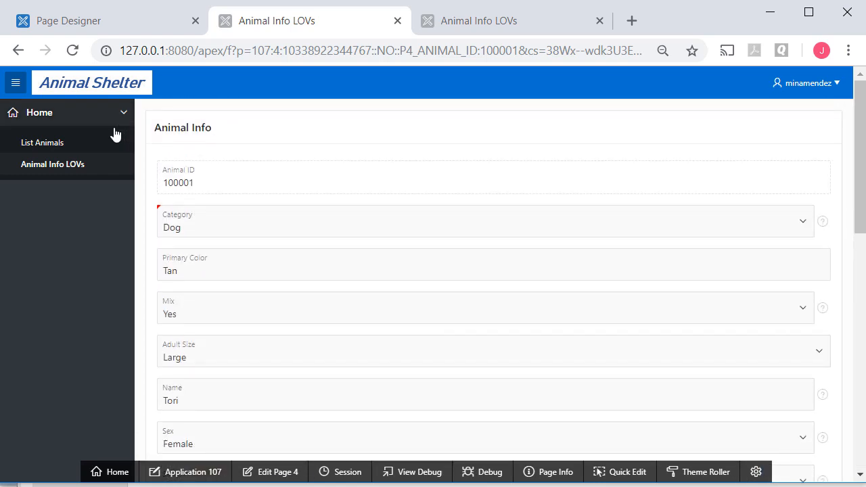
Step: Return to List Animals, open animal 100002 through its edit link, and check the field values on its form
left_click(46, 150)
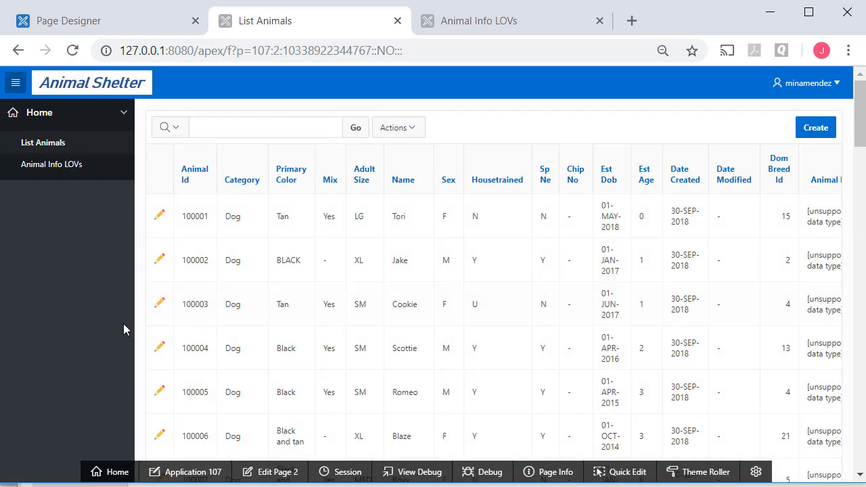
left_click(158, 263)
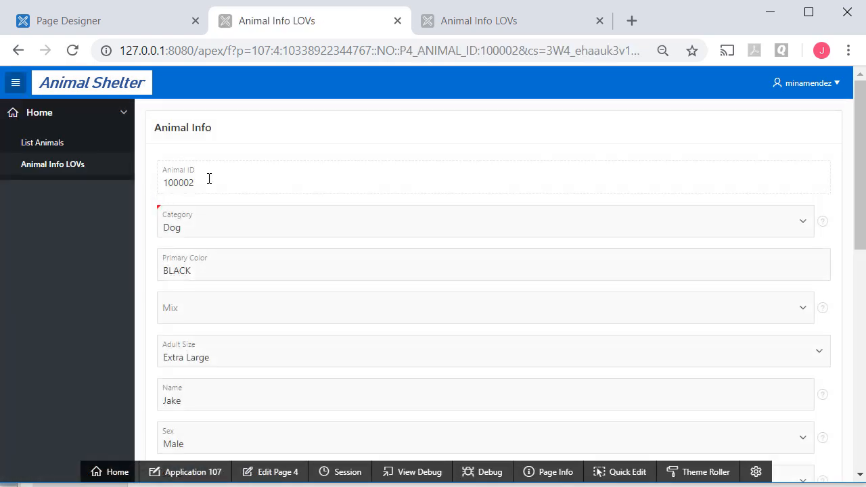
scroll(458, 331, "down", 10)
scroll(459, 332, "up", 10)
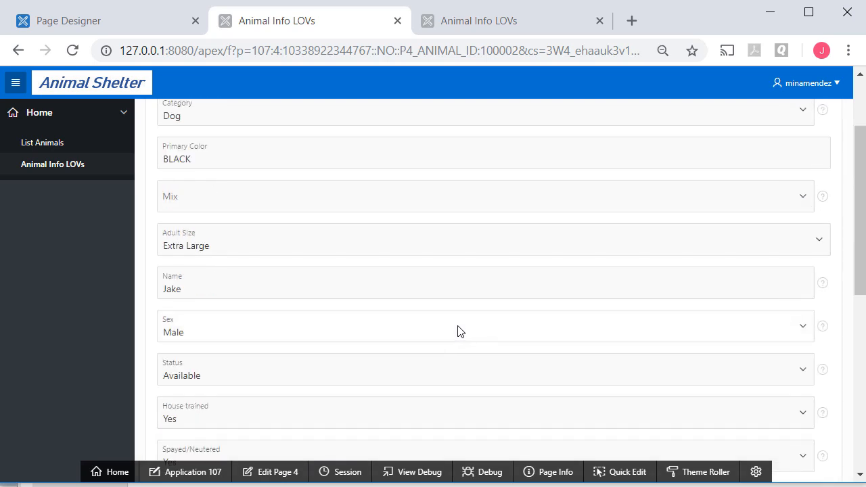